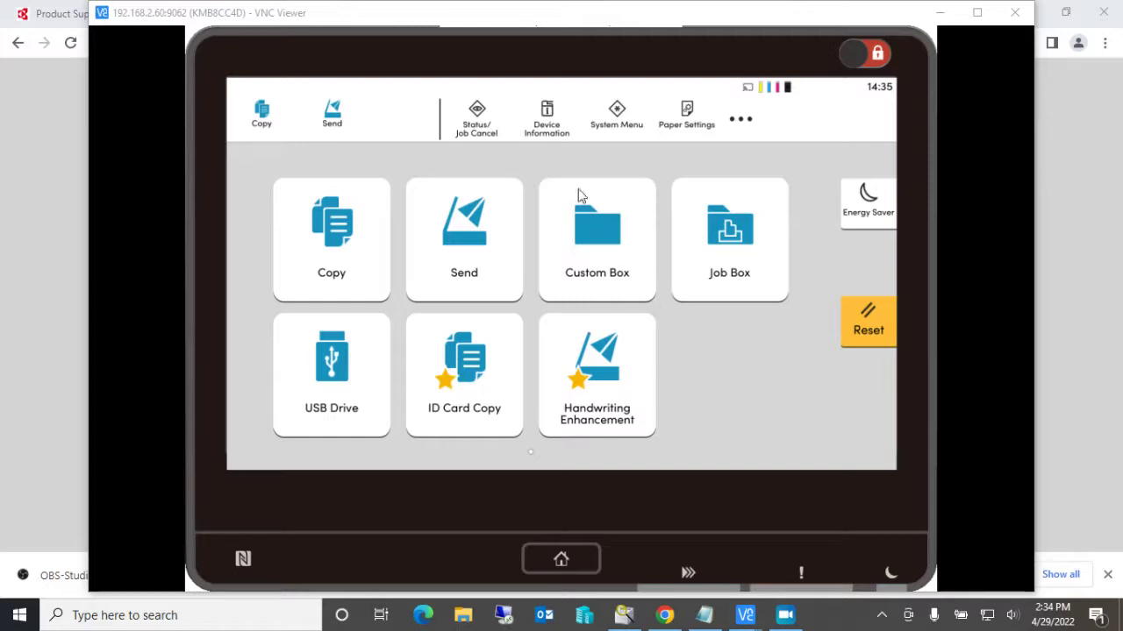
- Start a copy job set to 2-sided>>2-sided duplex and 77% (Ledger to Legal) zoom
{"action": "left_click", "coordinate": [338, 232]}
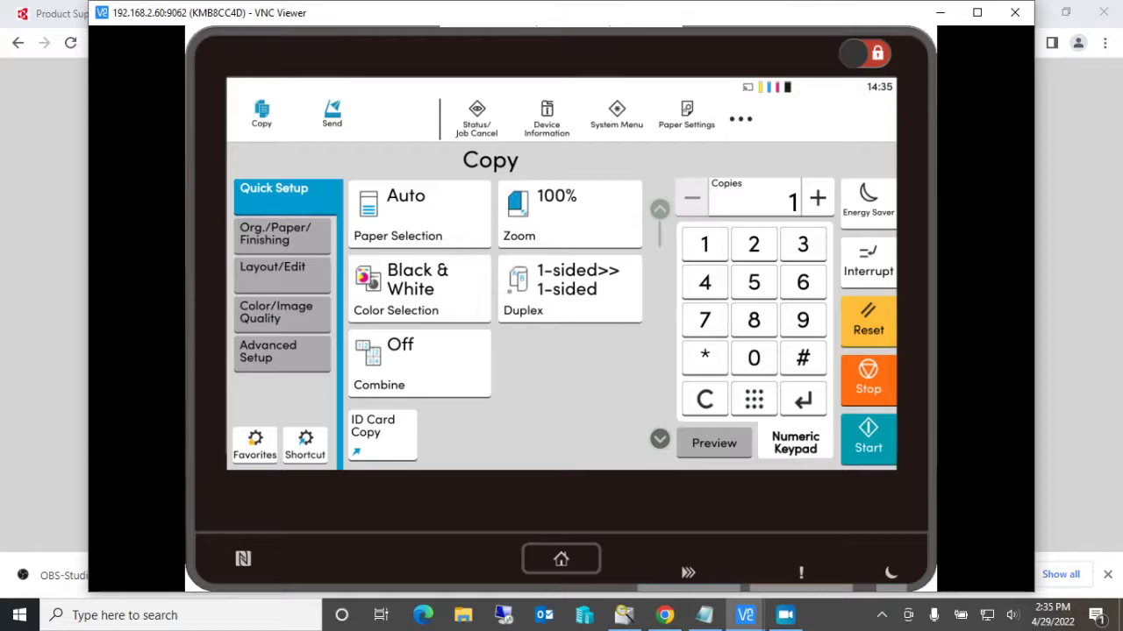
{"action": "left_click", "coordinate": [555, 298]}
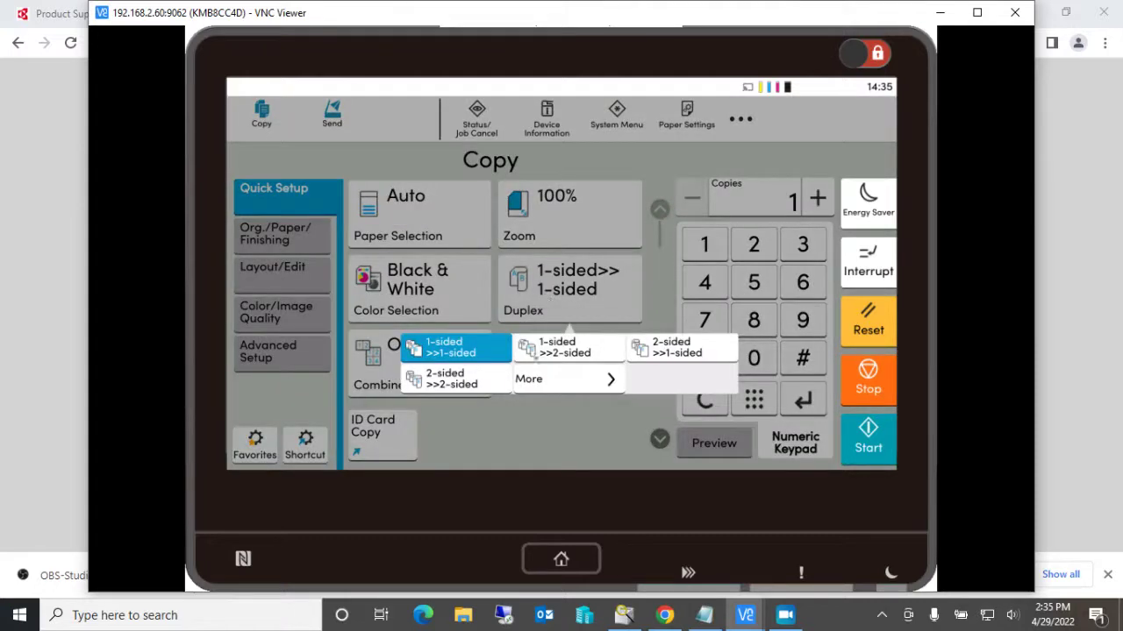
{"action": "left_click", "coordinate": [443, 383]}
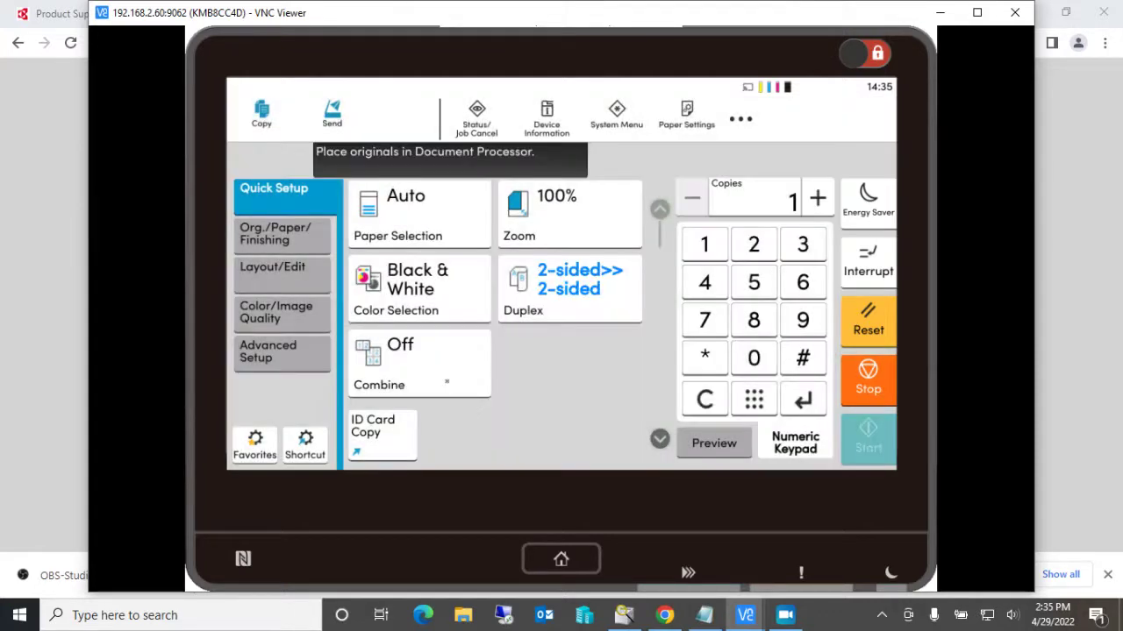
{"action": "left_click", "coordinate": [558, 234]}
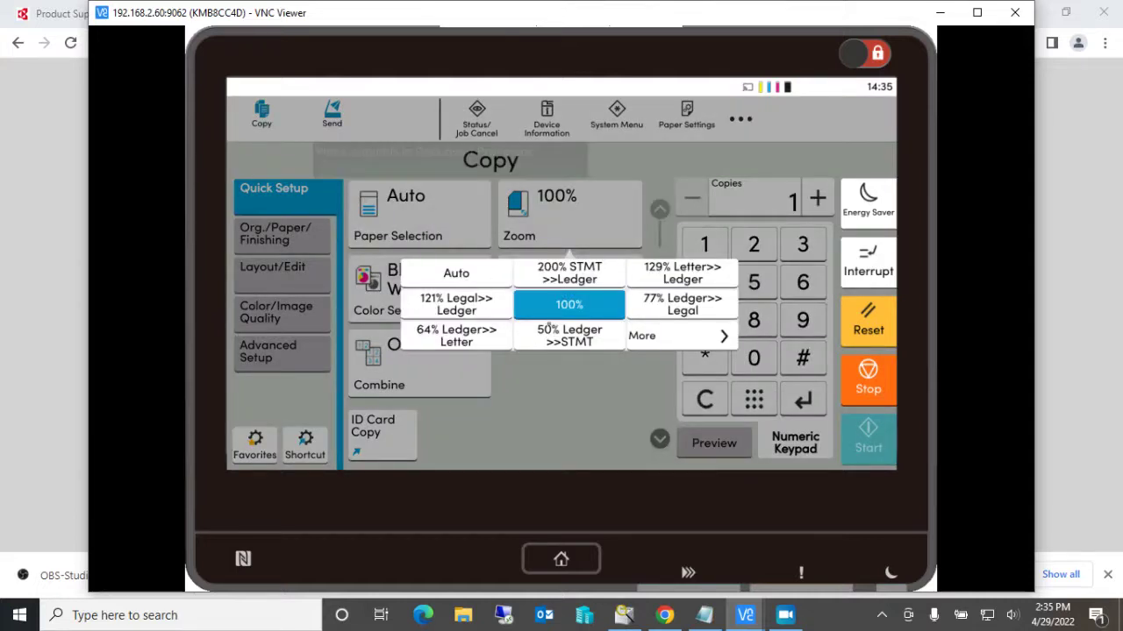
{"action": "left_click", "coordinate": [647, 300]}
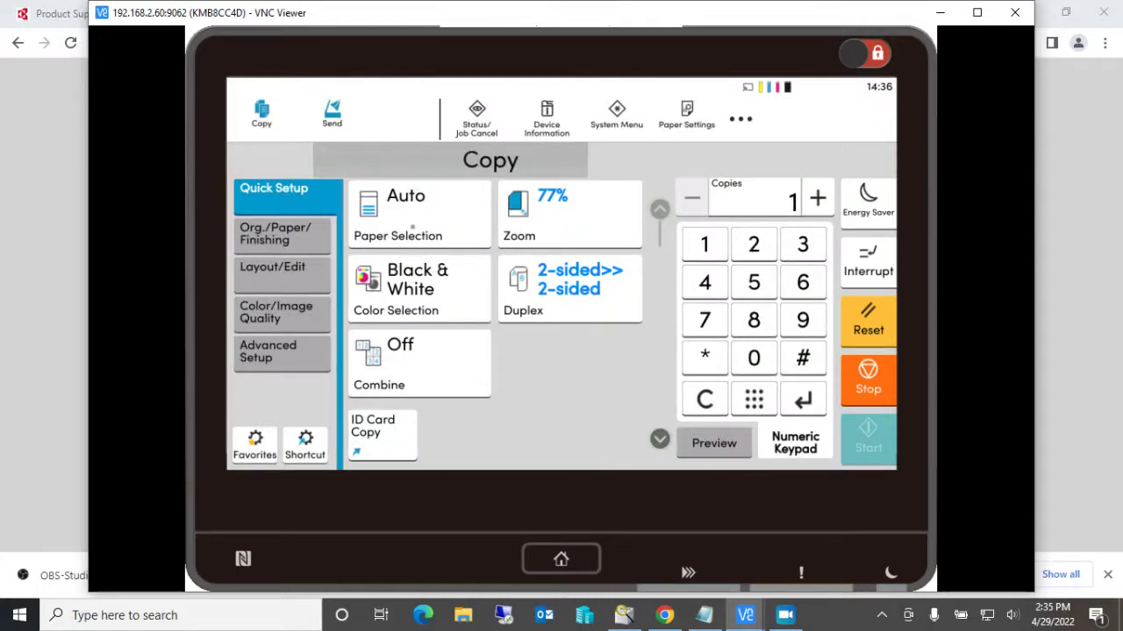
- Use Letter Plain paper from tray 3, Auto Color mode and 25 copies
{"action": "left_click", "coordinate": [413, 226]}
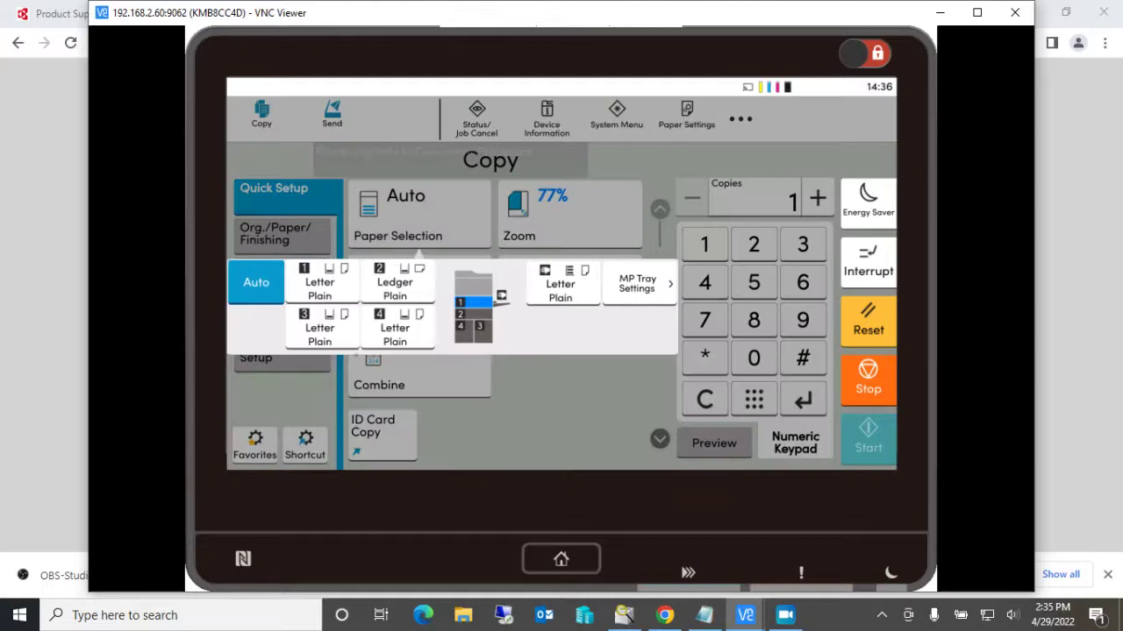
{"action": "left_click", "coordinate": [323, 338]}
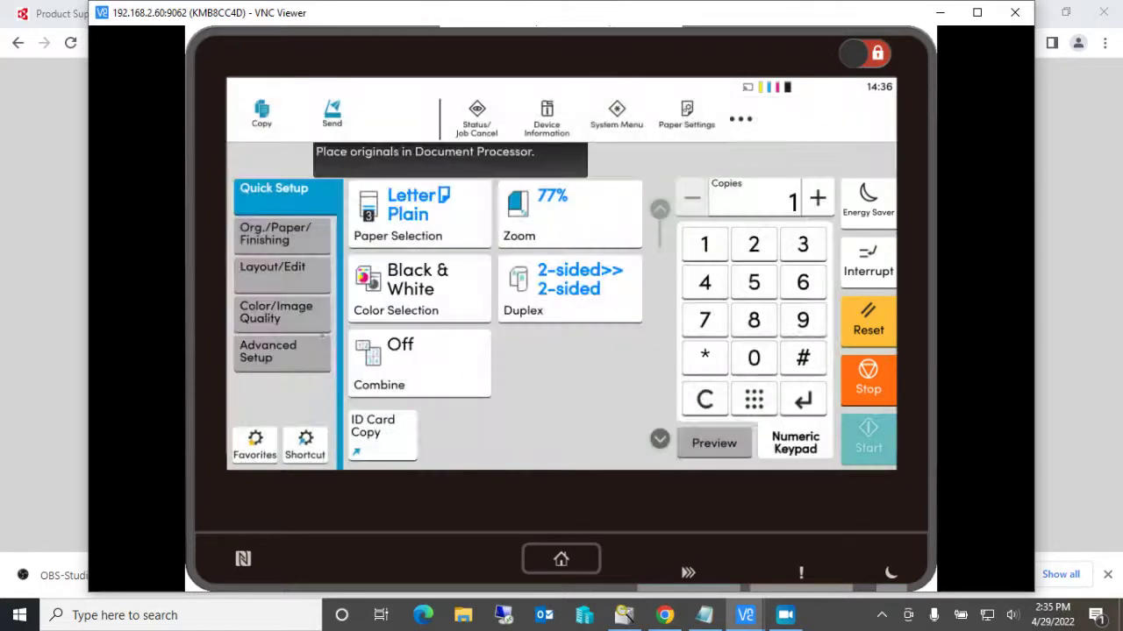
{"action": "left_click", "coordinate": [386, 291]}
{"action": "left_click", "coordinate": [306, 347]}
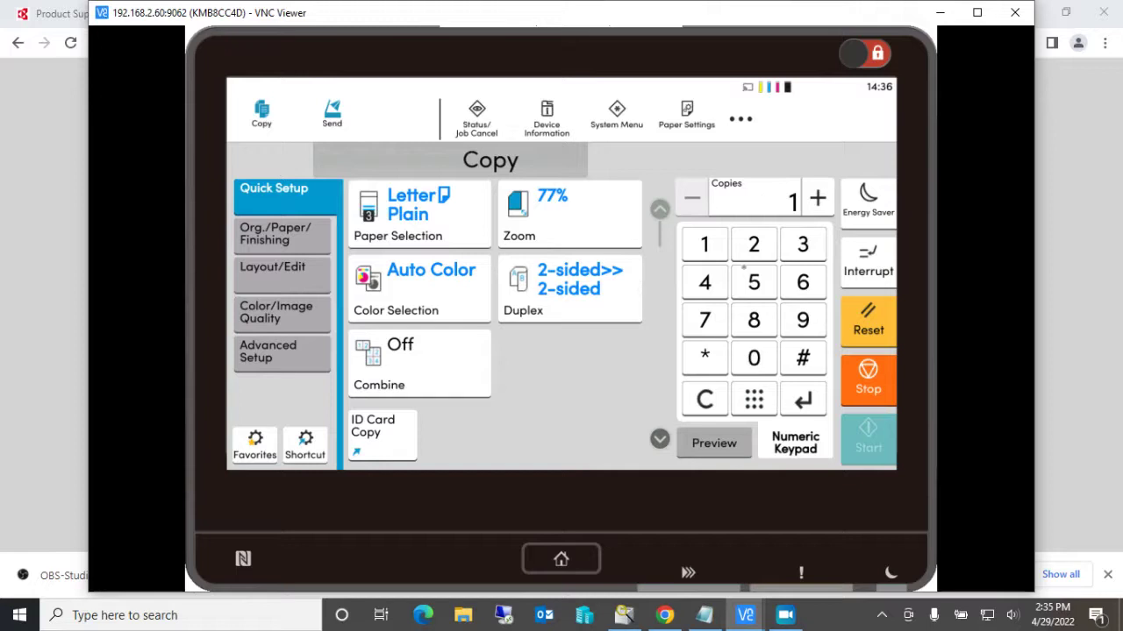
{"action": "left_click", "coordinate": [753, 245]}
{"action": "left_click", "coordinate": [757, 289]}
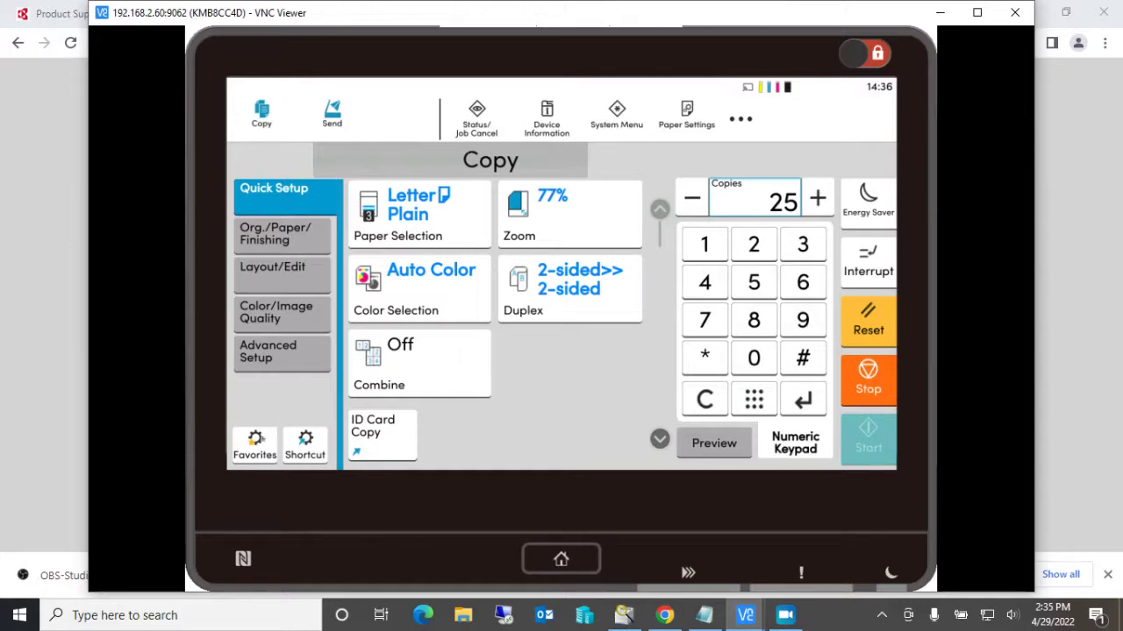
- Start a new favorite in empty slot 10
{"action": "left_click", "coordinate": [261, 438]}
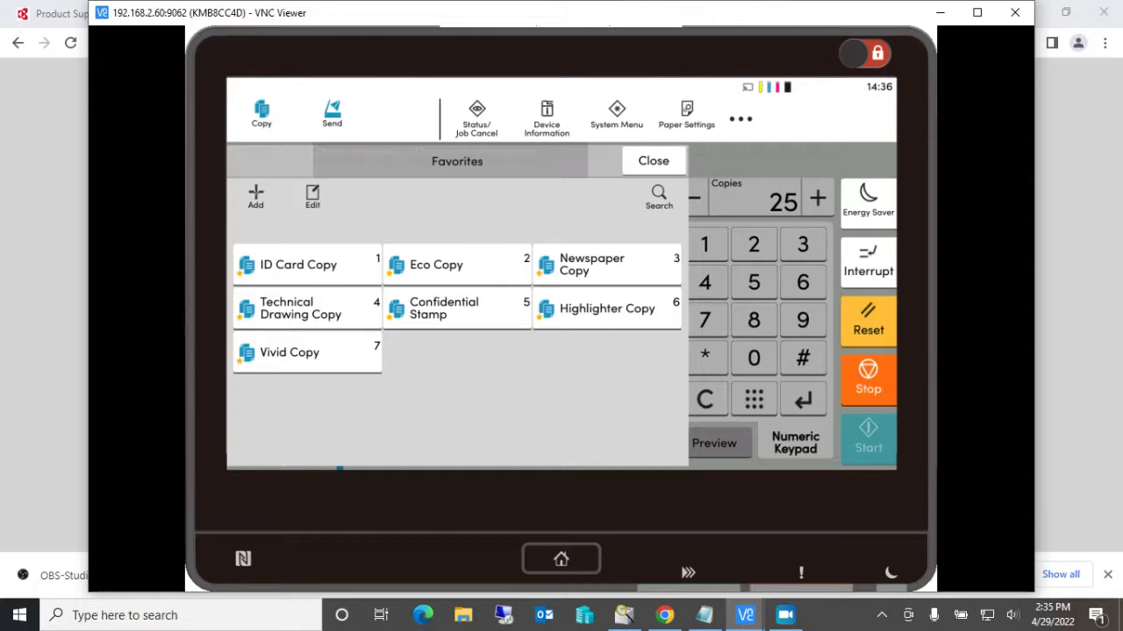
{"action": "left_click", "coordinate": [255, 195]}
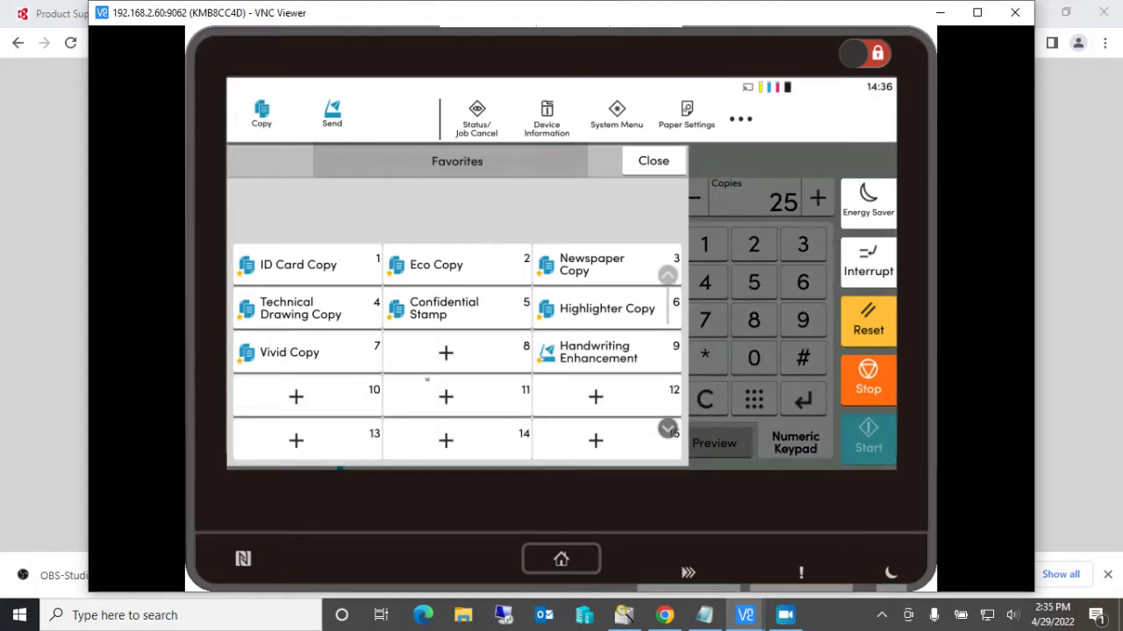
{"action": "left_click", "coordinate": [298, 396]}
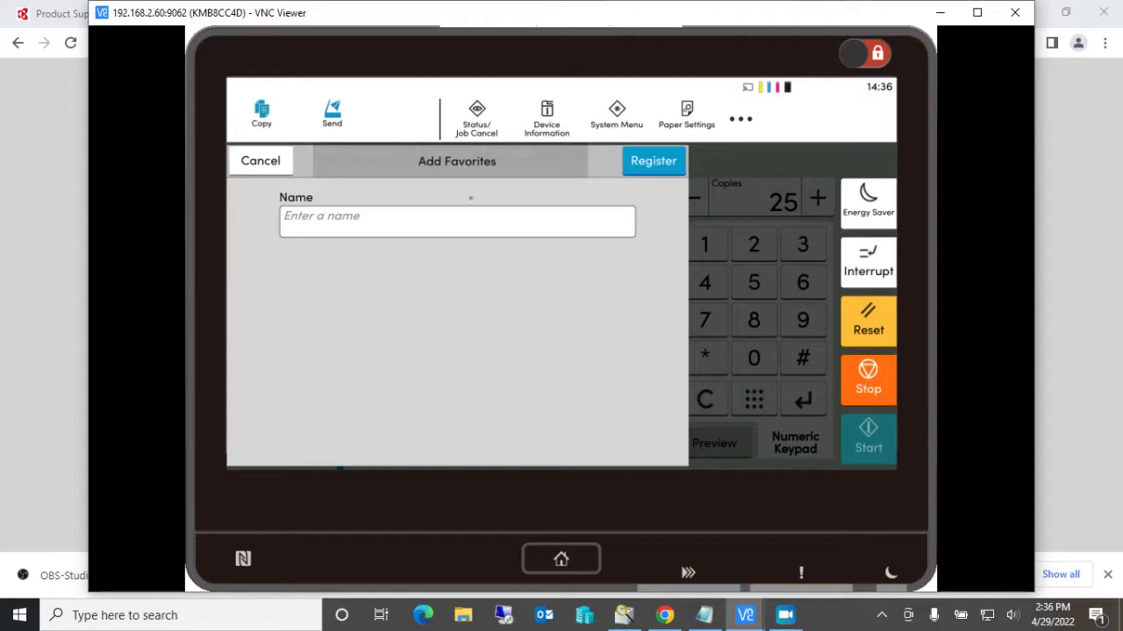
- Name the new favorite 'Weekly Job' using the on-screen keyboard
{"action": "left_click", "coordinate": [399, 221]}
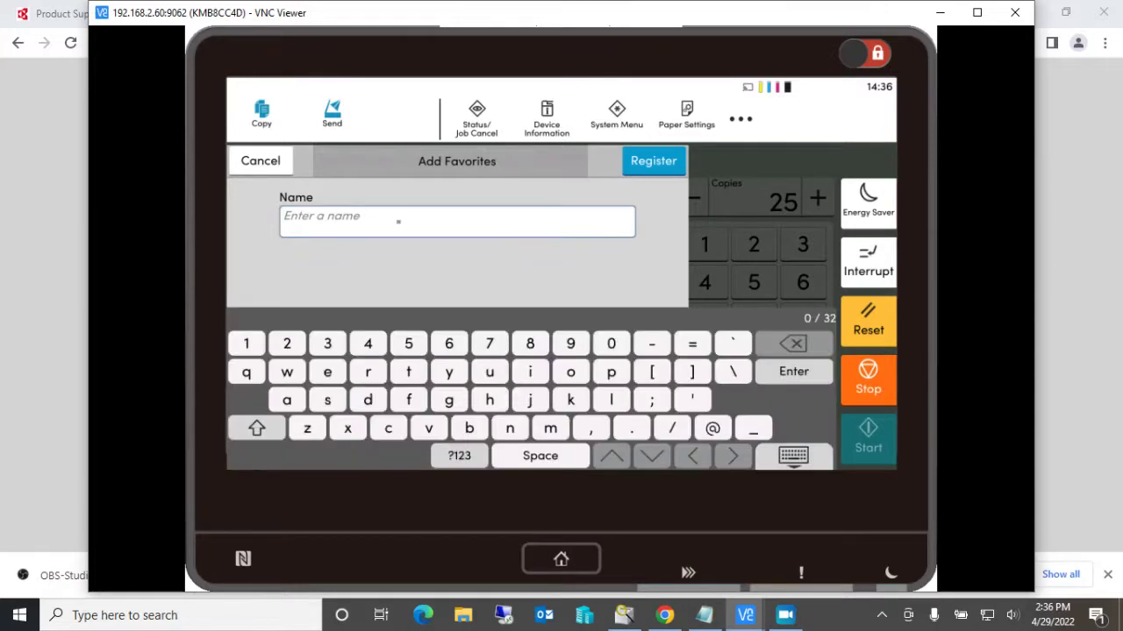
{"action": "left_click", "coordinate": [277, 429]}
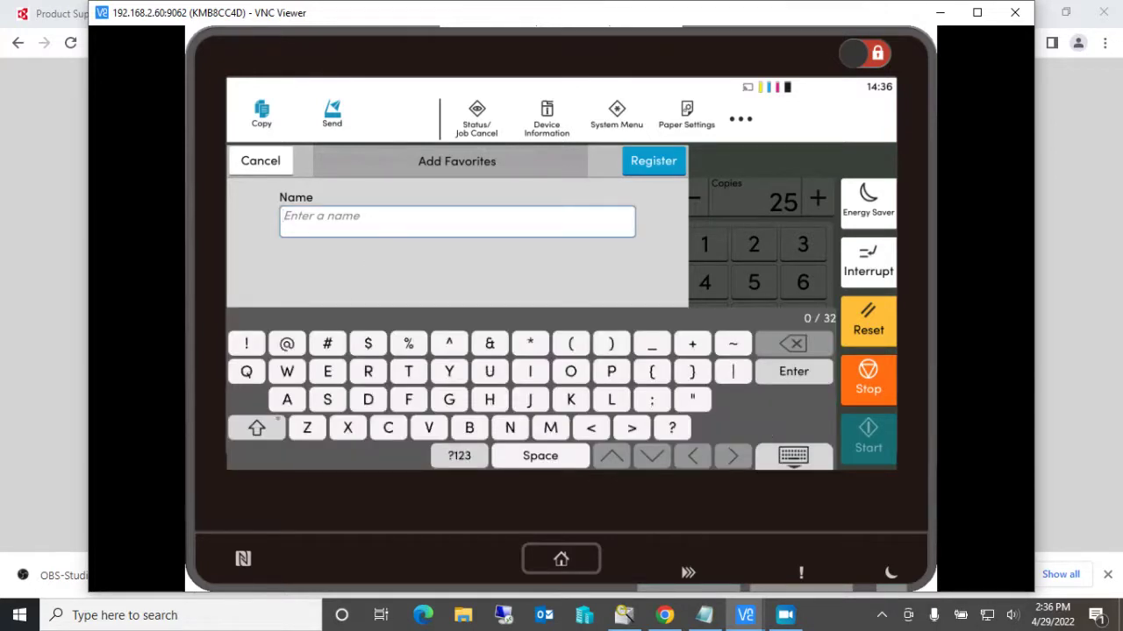
{"action": "left_click", "coordinate": [294, 377]}
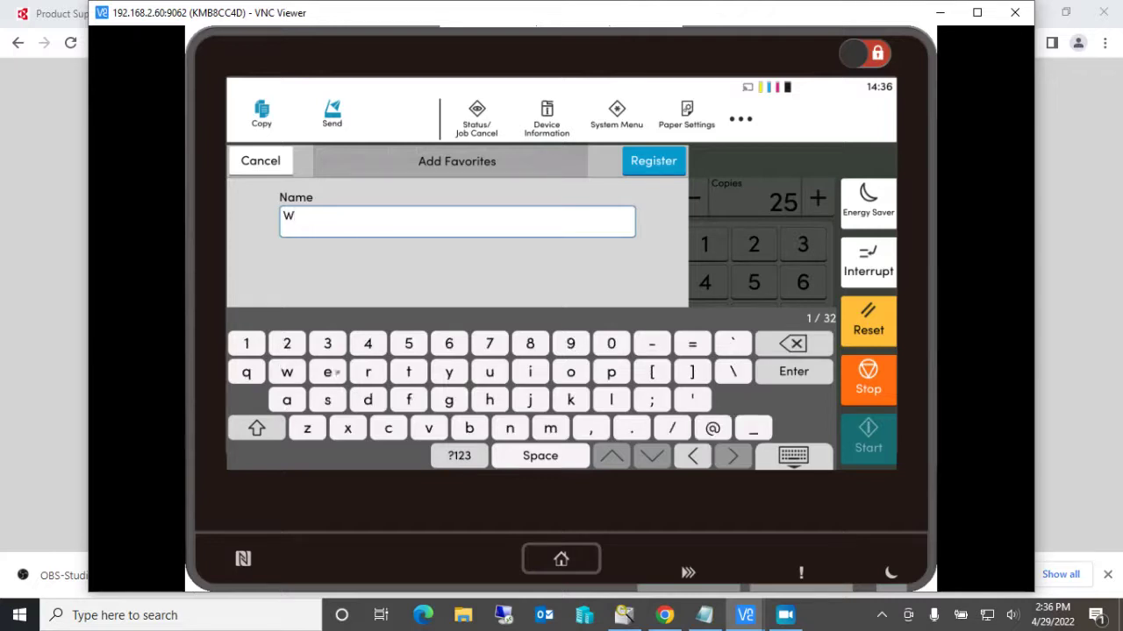
{"action": "double_click", "coordinate": [331, 374]}
{"action": "left_click", "coordinate": [571, 400]}
{"action": "left_click", "coordinate": [611, 400]}
{"action": "left_click", "coordinate": [450, 374]}
{"action": "left_click", "coordinate": [530, 452]}
{"action": "left_click", "coordinate": [256, 428]}
{"action": "left_click", "coordinate": [530, 400]}
{"action": "left_click", "coordinate": [570, 372]}
{"action": "left_click", "coordinate": [469, 428]}
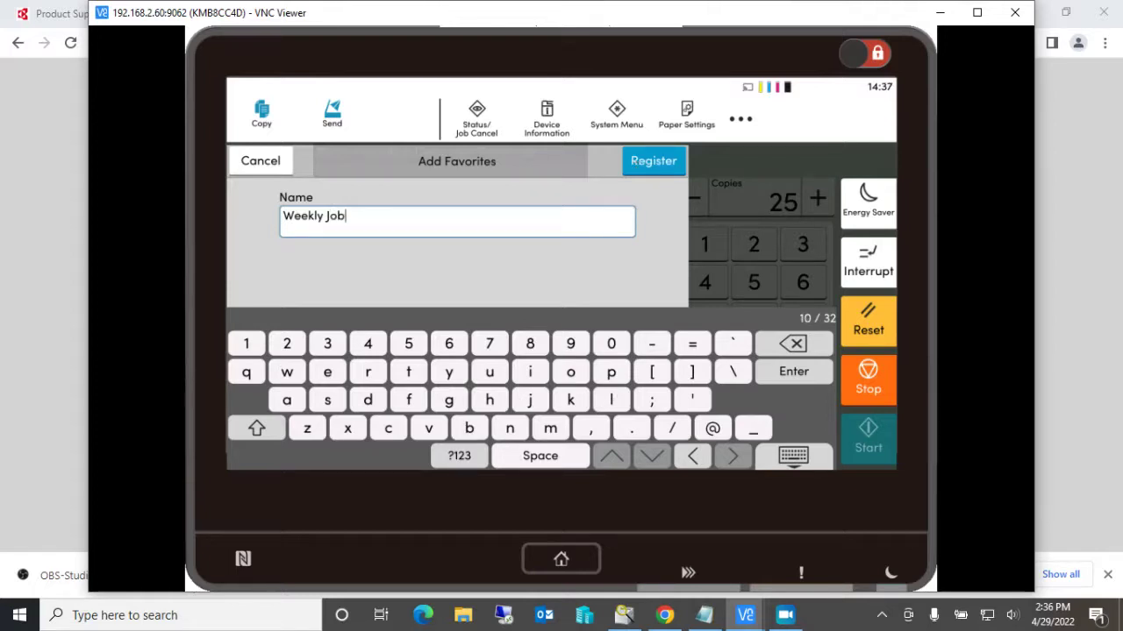
- Register Weekly Job with a home-screen tile and close Favorites, resetting the copy settings
{"action": "left_click", "coordinate": [637, 166]}
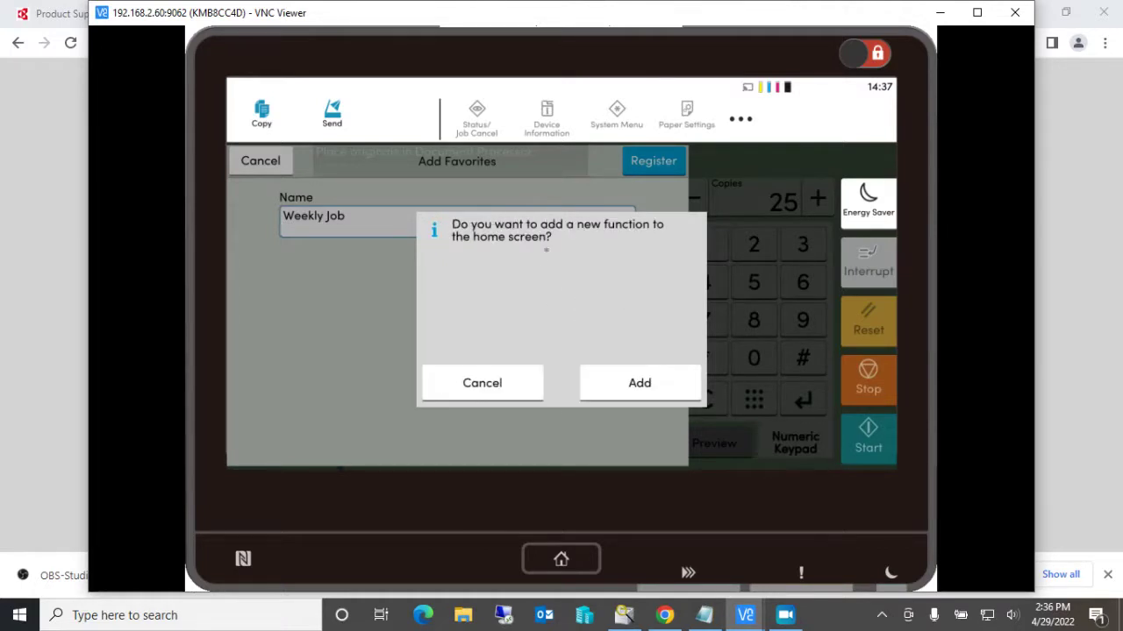
{"action": "left_click", "coordinate": [650, 393]}
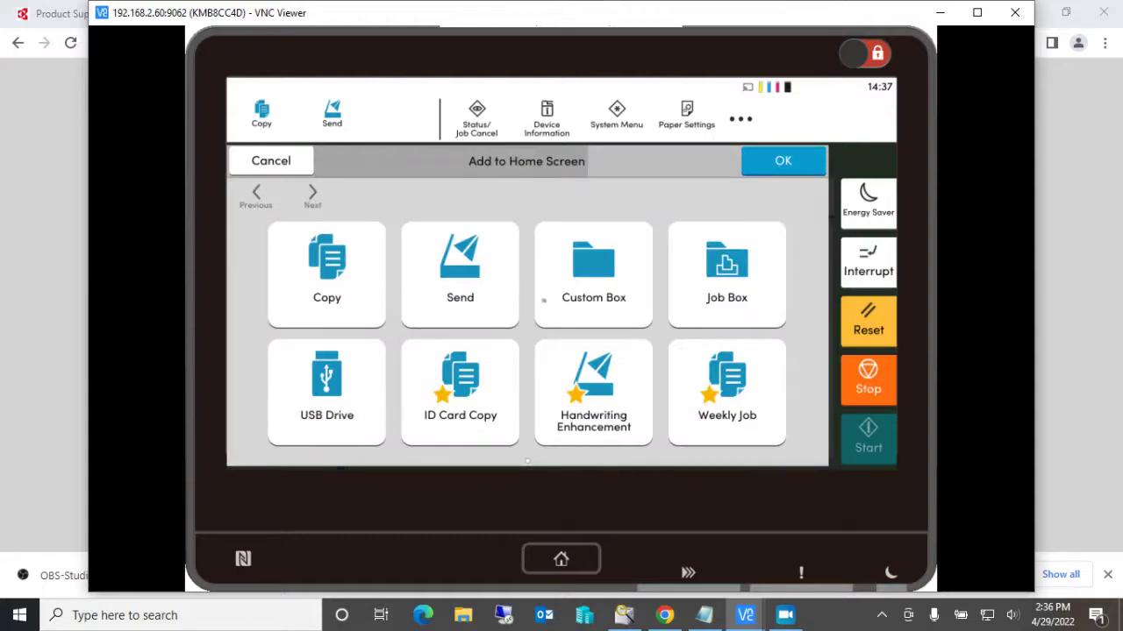
{"action": "left_click", "coordinate": [783, 157]}
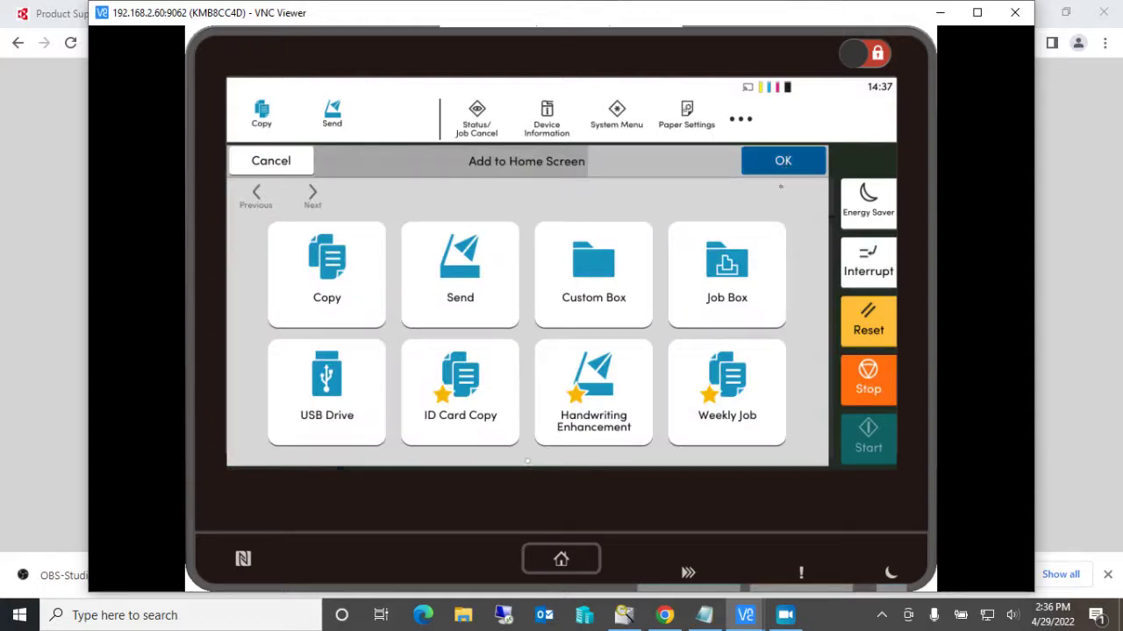
{"action": "left_click", "coordinate": [656, 162]}
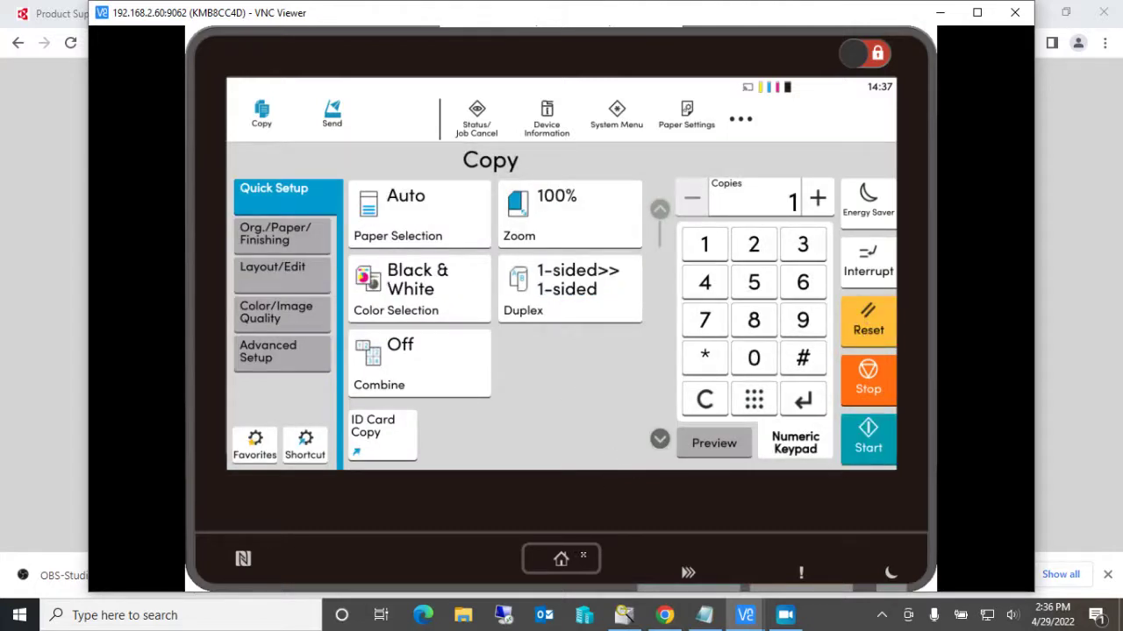
- Launch the Weekly Job tile from Home to check its settings, then reset and return Home
{"action": "left_click", "coordinate": [582, 555]}
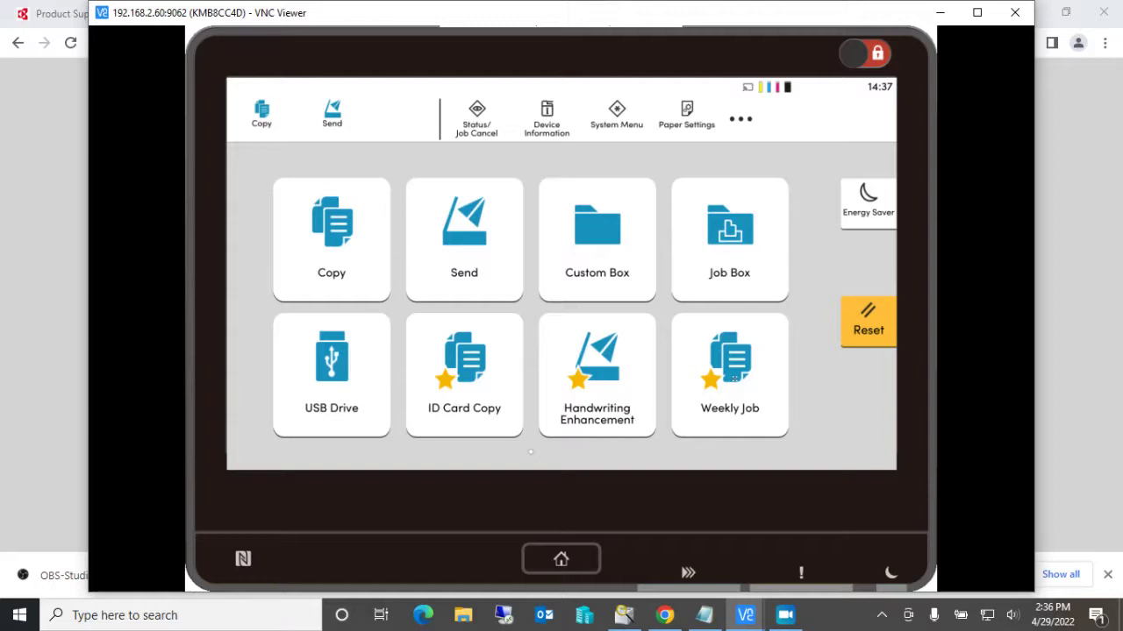
{"action": "left_click", "coordinate": [734, 378]}
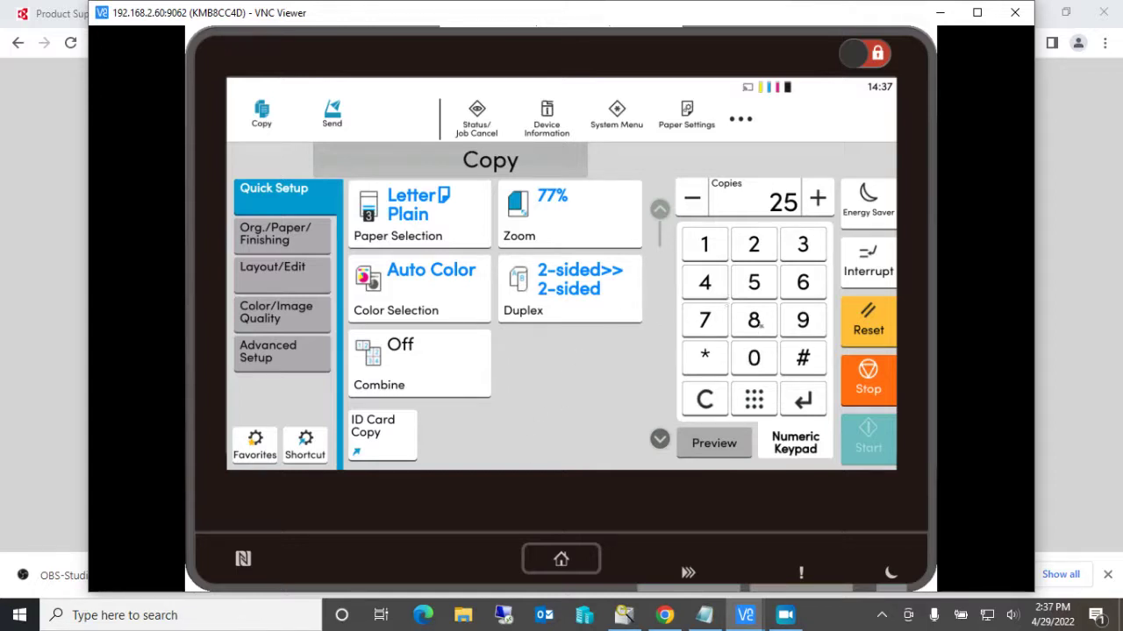
{"action": "left_click", "coordinate": [868, 325]}
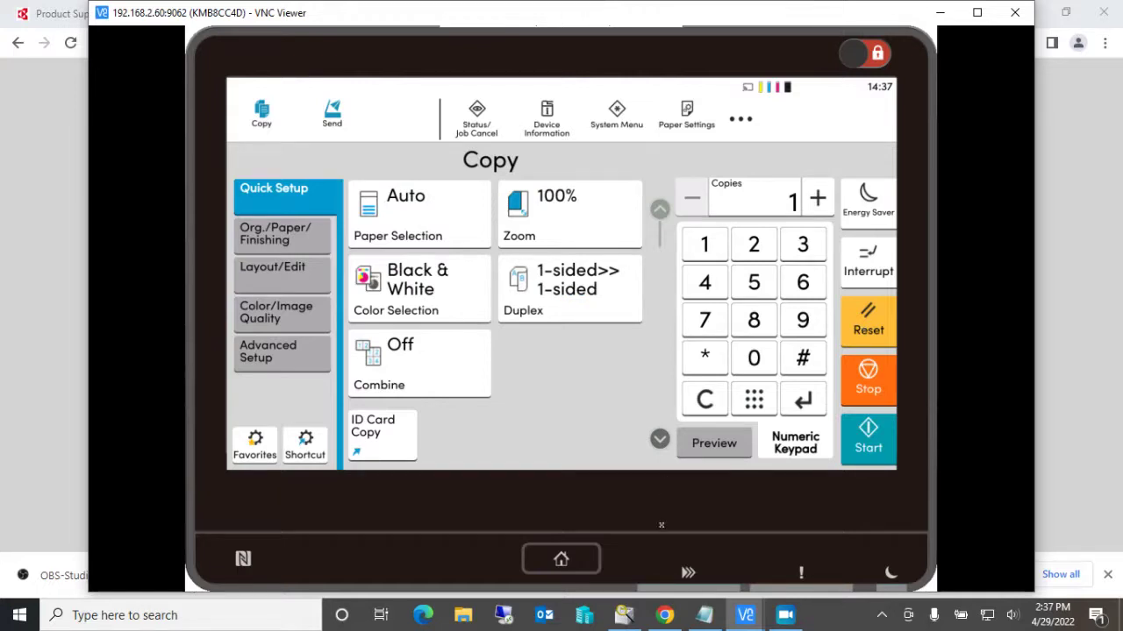
{"action": "left_click", "coordinate": [579, 564]}
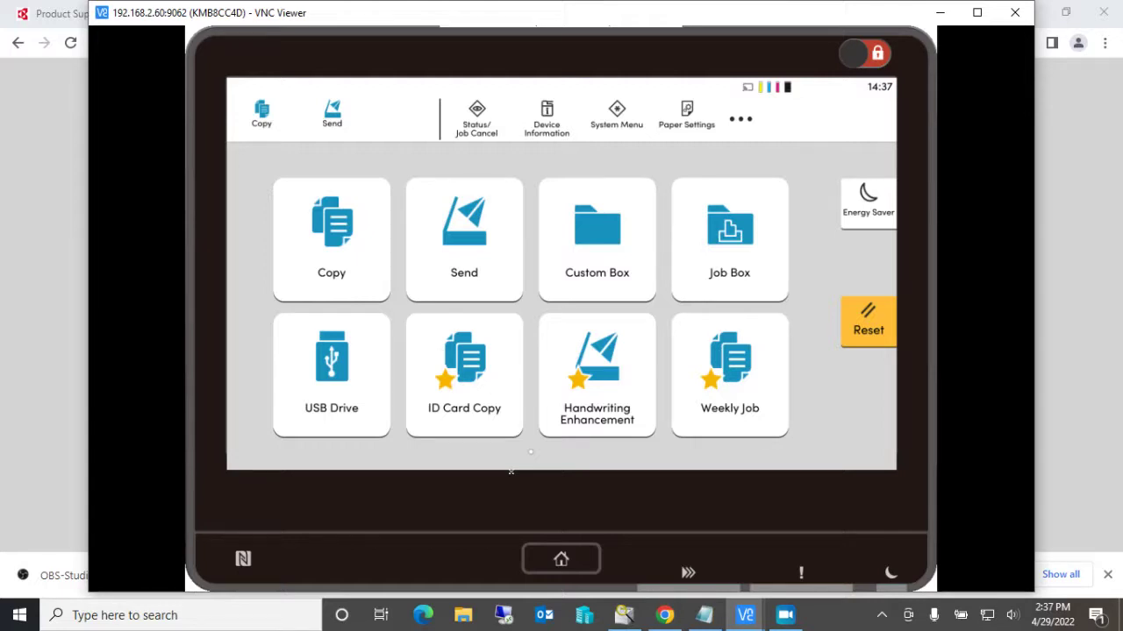
- Start a send job addressed to the first address book entry
{"action": "left_click", "coordinate": [483, 259]}
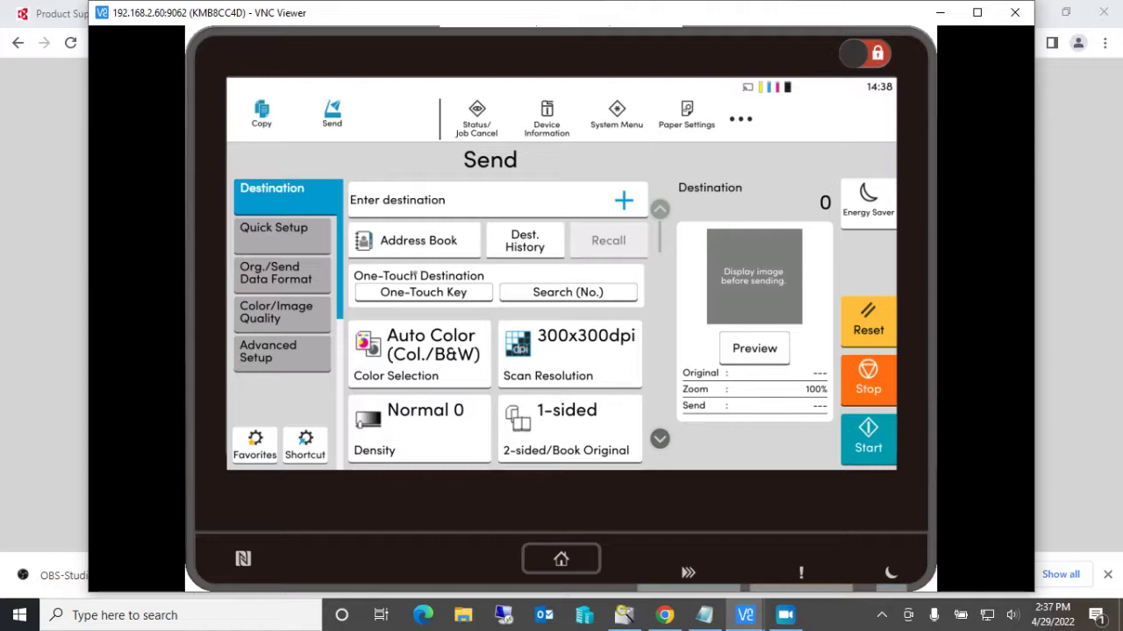
{"action": "left_click", "coordinate": [414, 244]}
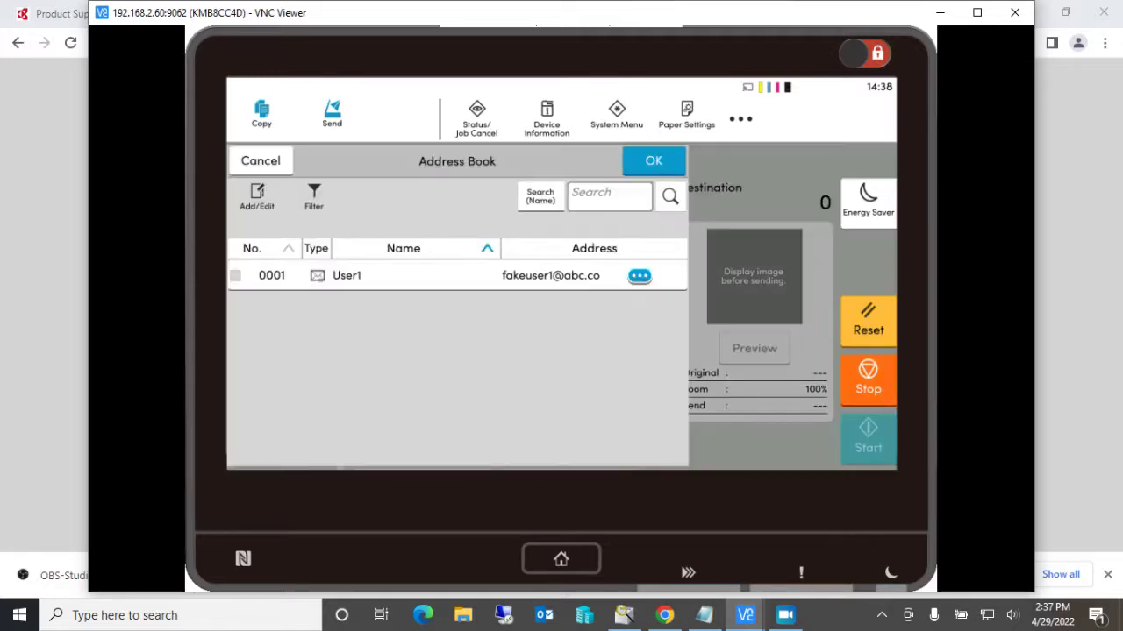
{"action": "left_click", "coordinate": [245, 278]}
{"action": "left_click", "coordinate": [639, 164]}
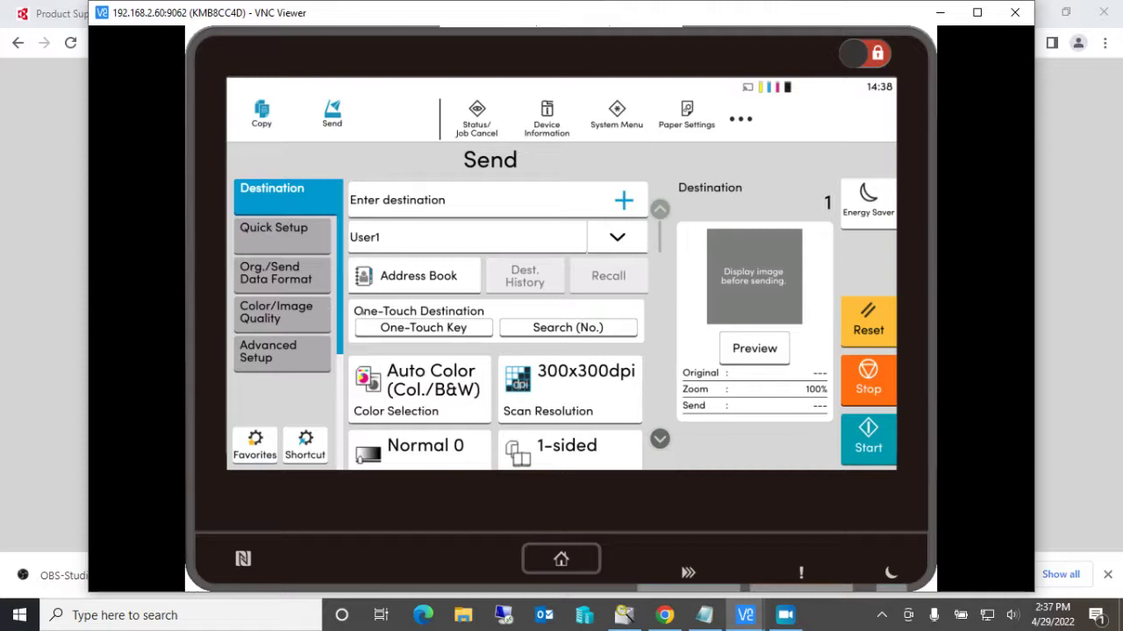
- Set originals to 2-sided and page Advanced Setup down to Skip Blank Page
{"action": "left_click", "coordinate": [313, 247]}
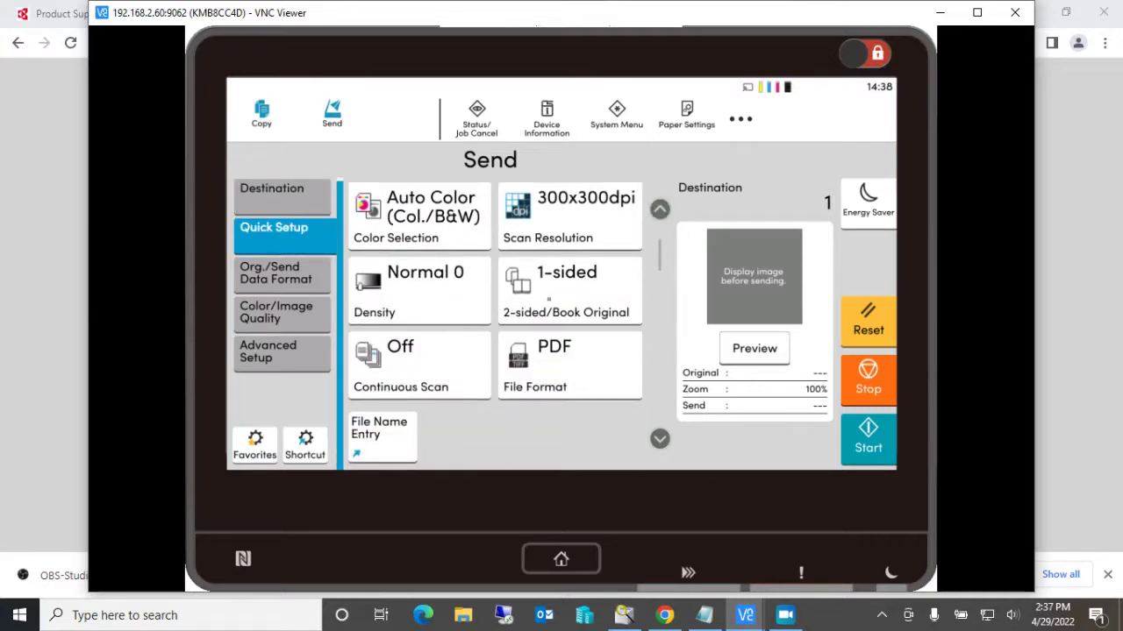
{"action": "left_click", "coordinate": [548, 298]}
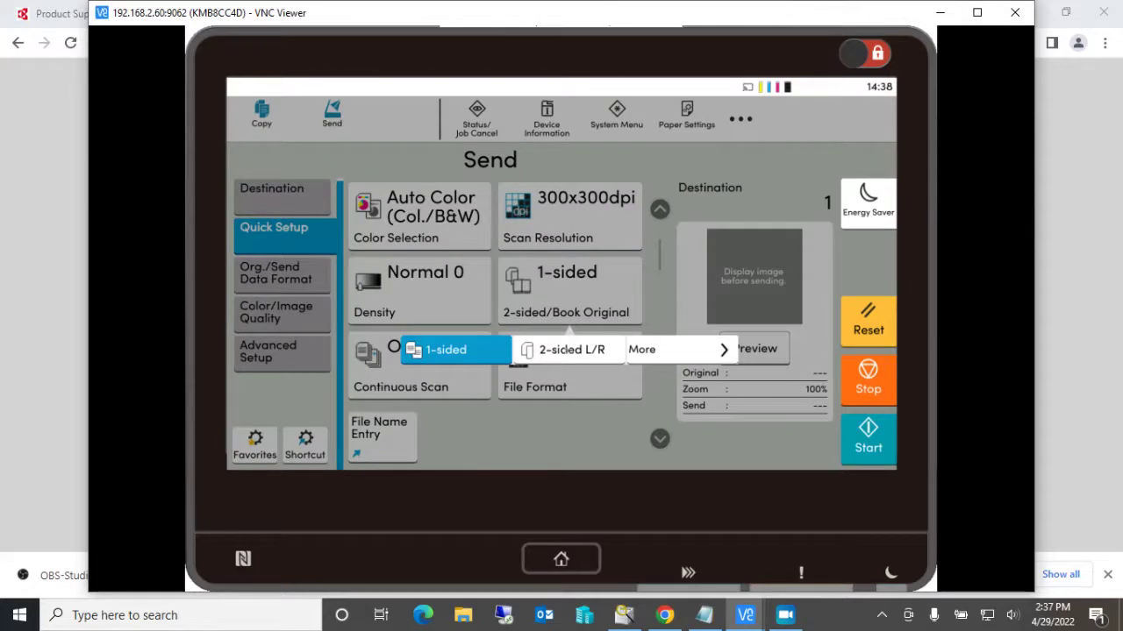
{"action": "left_click", "coordinate": [567, 349]}
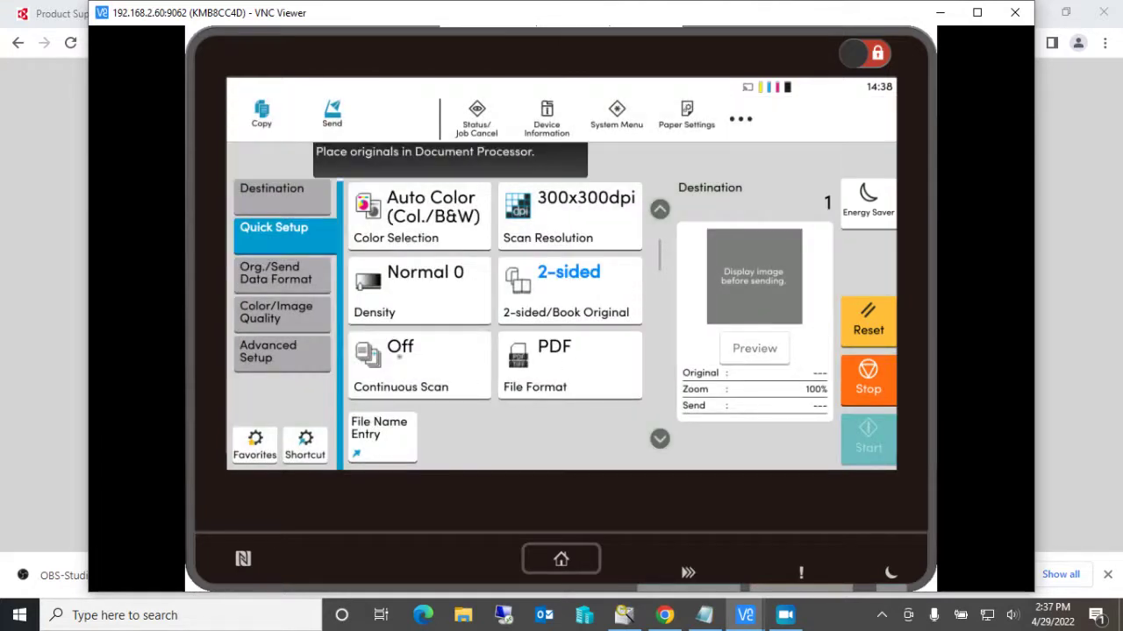
{"action": "left_click", "coordinate": [296, 345]}
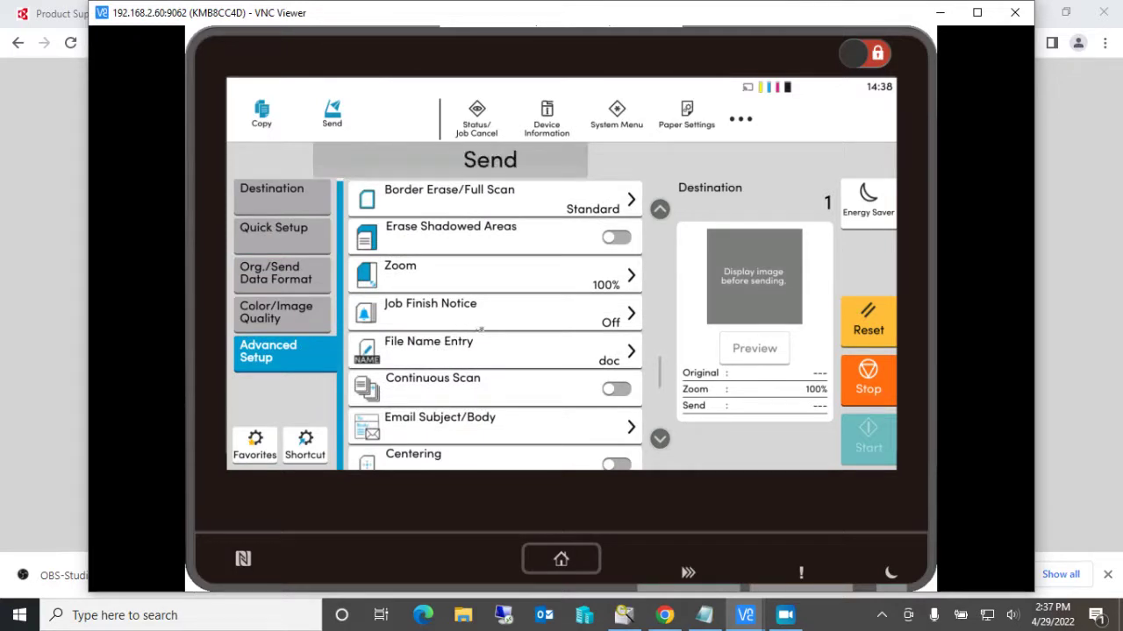
{"action": "left_click", "coordinate": [660, 437]}
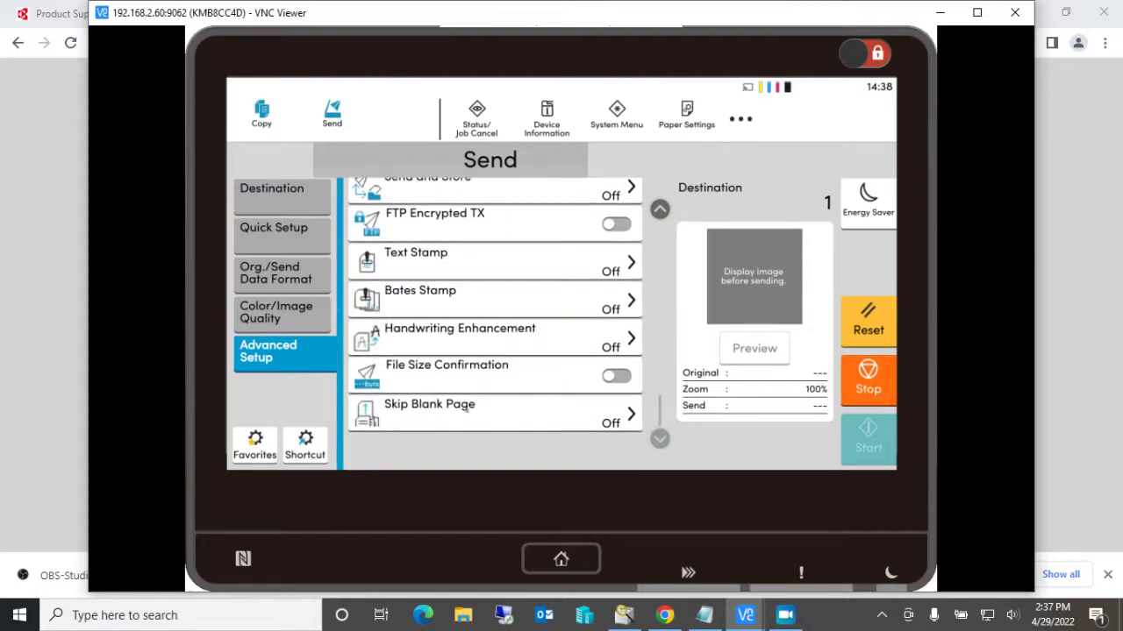
- Turn Skip Blank Page on so only blank pages are skipped
{"action": "left_click", "coordinate": [500, 414]}
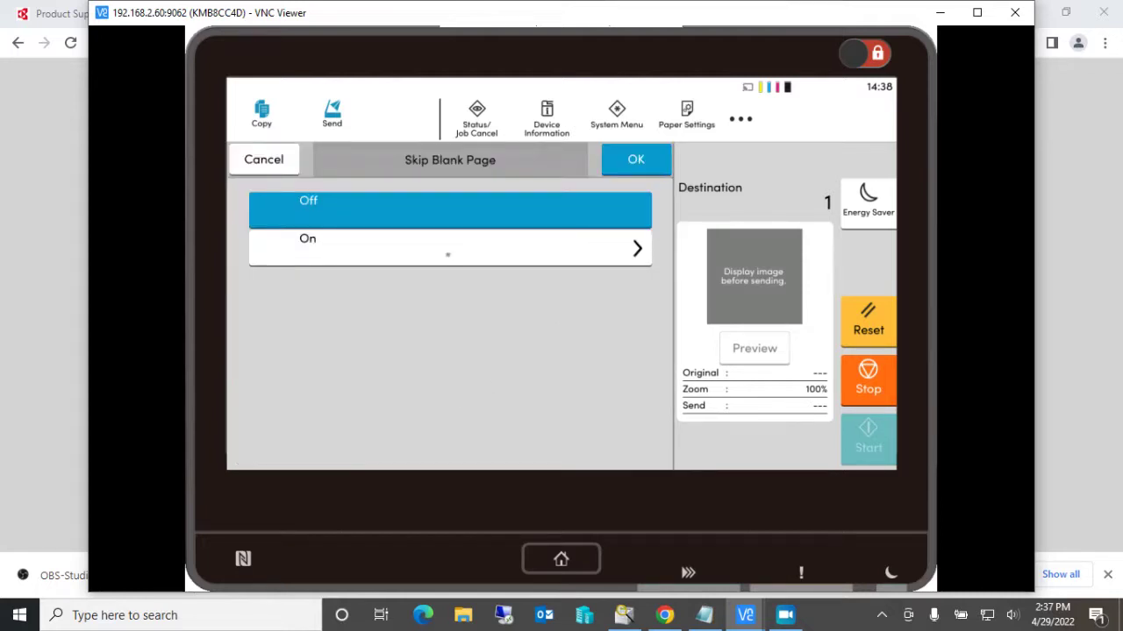
{"action": "left_click", "coordinate": [448, 255]}
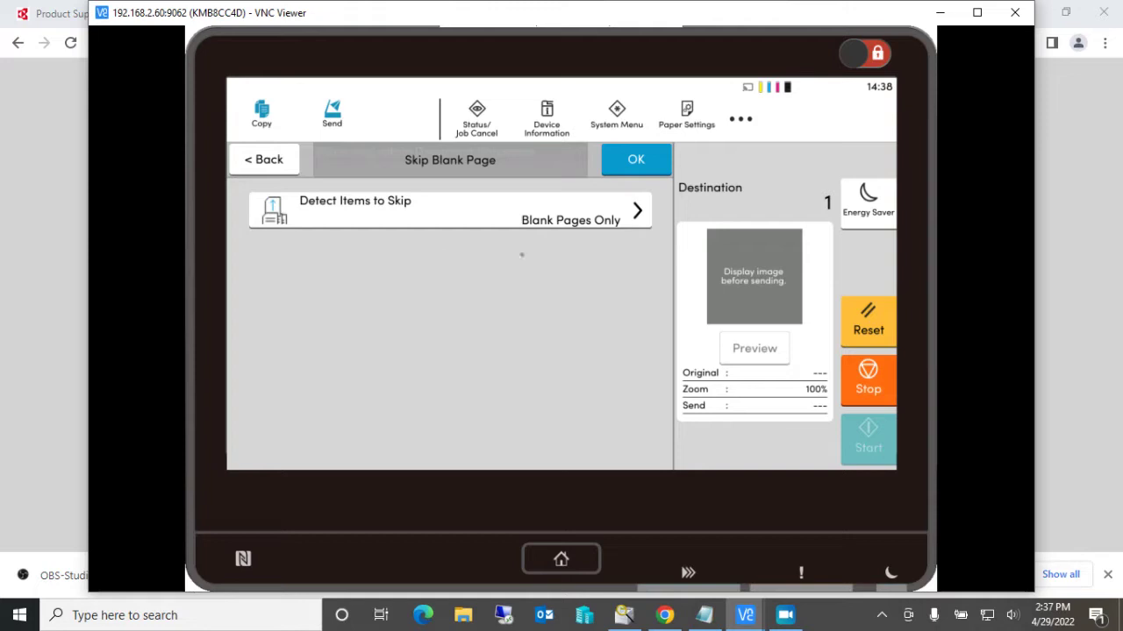
{"action": "left_click", "coordinate": [649, 167]}
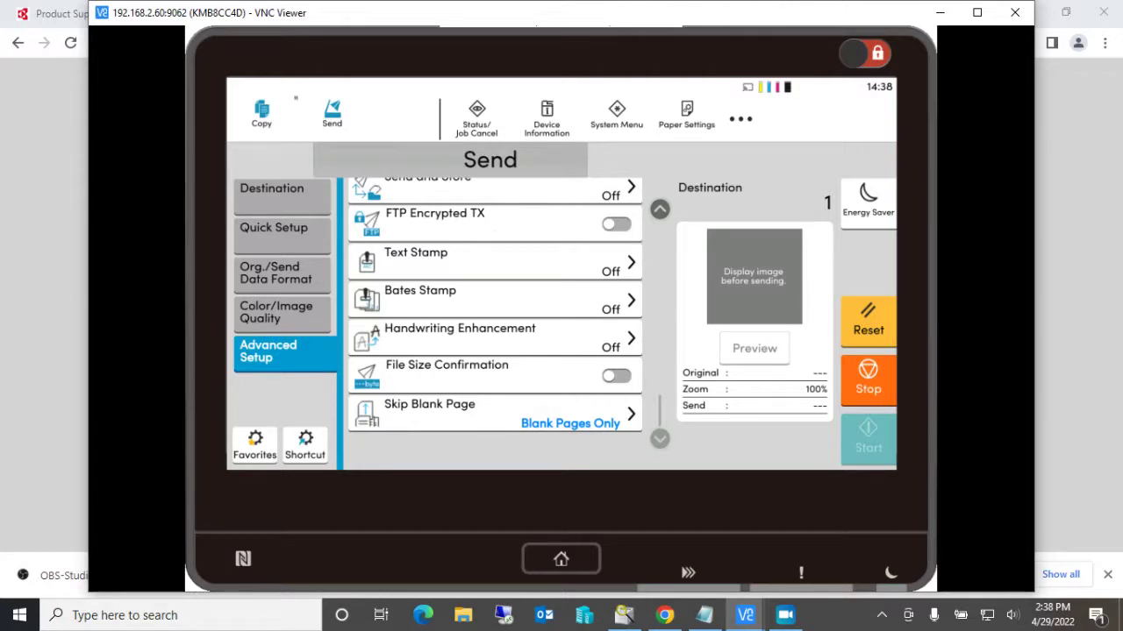
- Set the send colour mode to Auto Color (Color/Gray) and bring up the Favorites list
{"action": "left_click", "coordinate": [282, 189]}
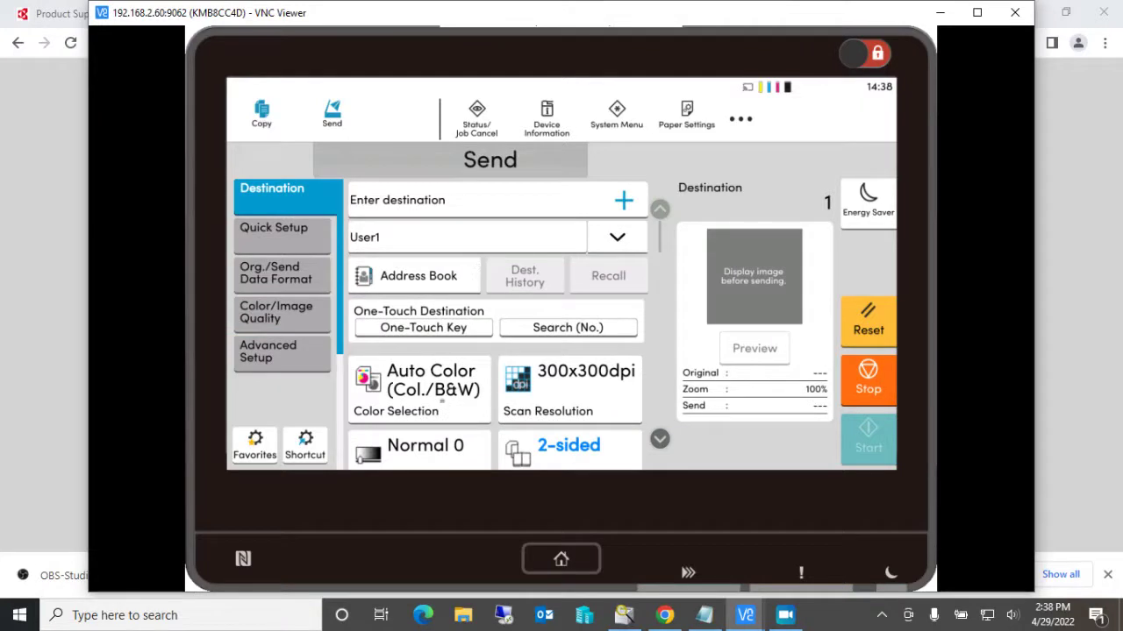
{"action": "left_click", "coordinate": [441, 402]}
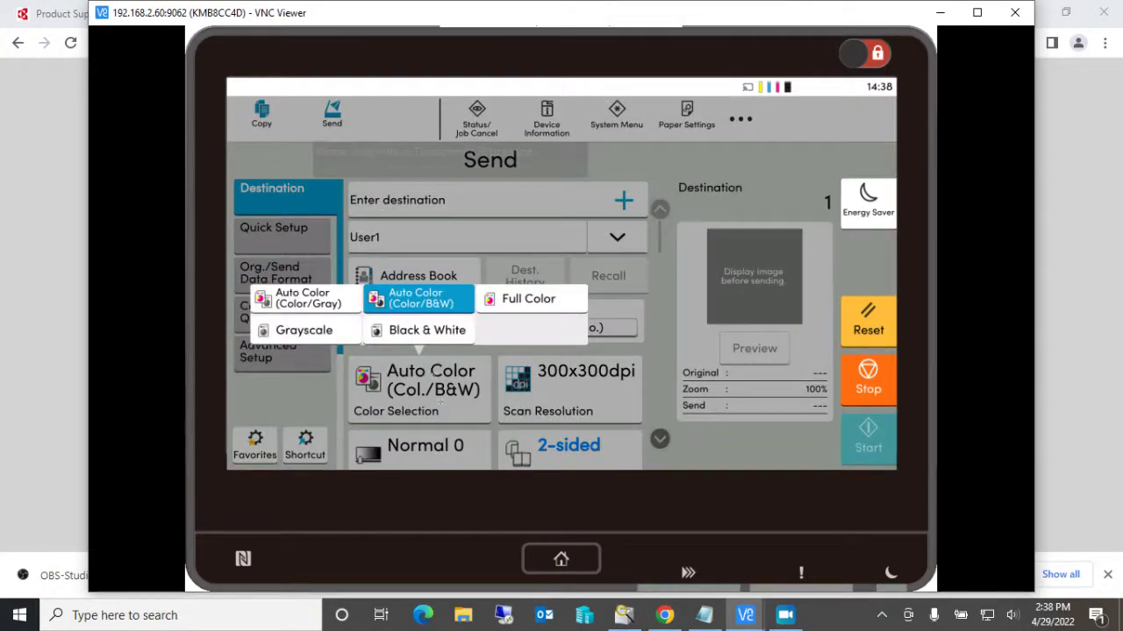
{"action": "left_click", "coordinate": [307, 296]}
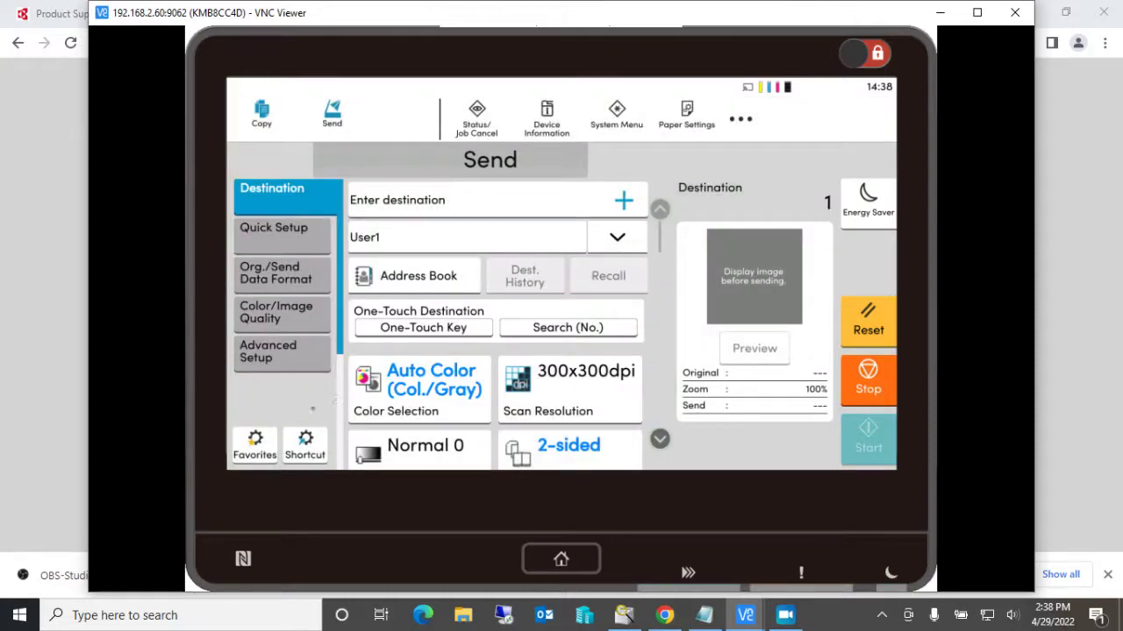
{"action": "left_click", "coordinate": [254, 443]}
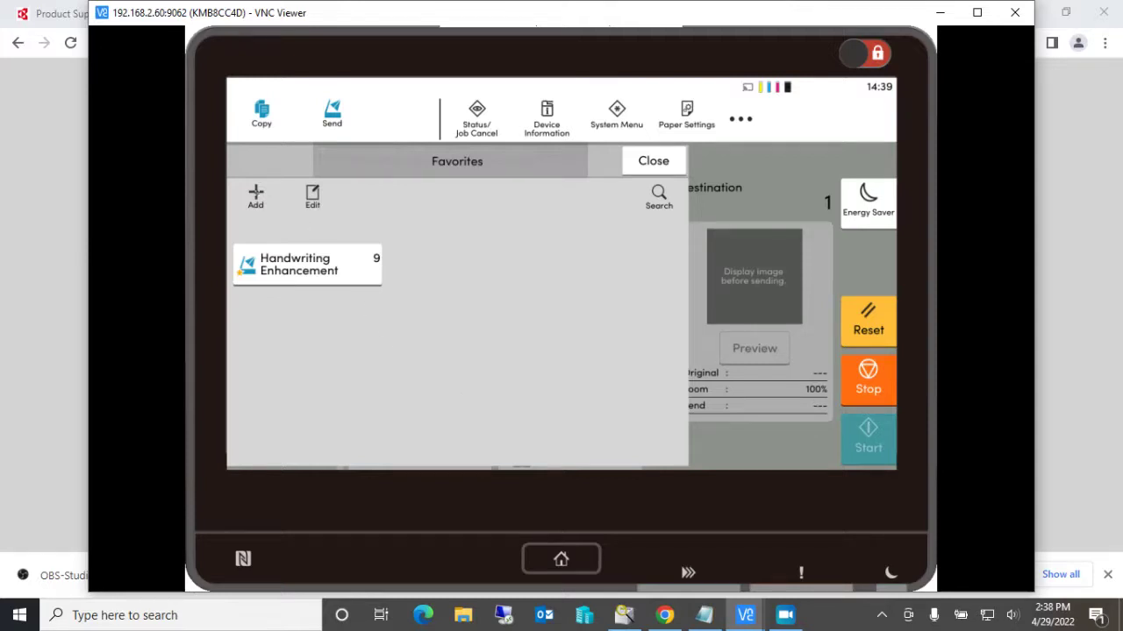
- Create a new favorite in empty slot 11 and type 'Blank' as its name's start
{"action": "left_click", "coordinate": [255, 197]}
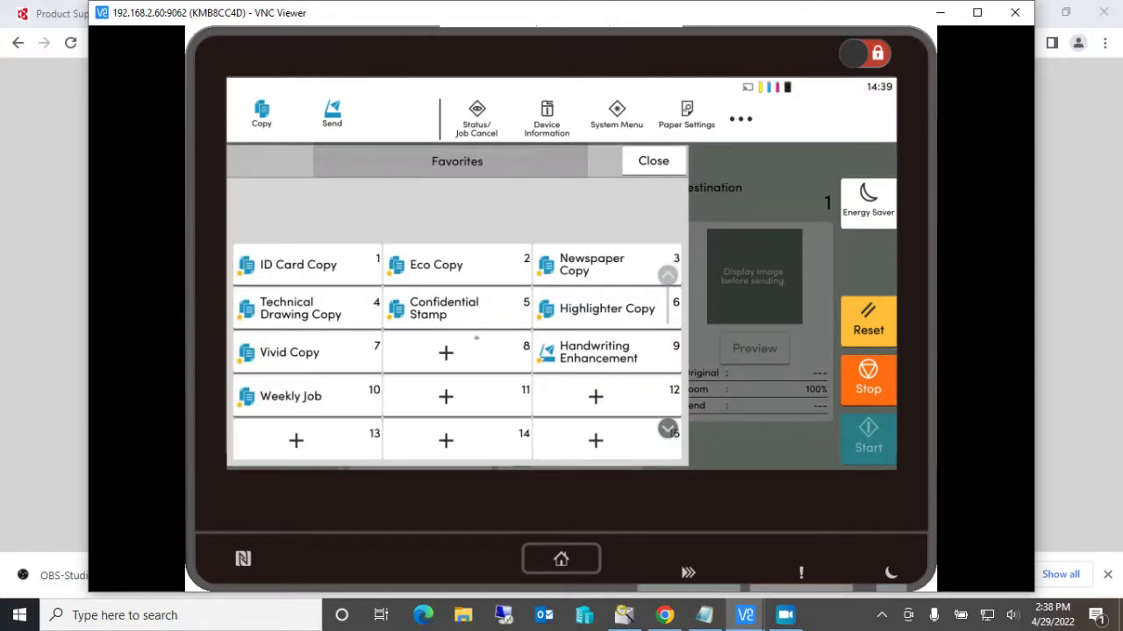
{"action": "left_click", "coordinate": [445, 396]}
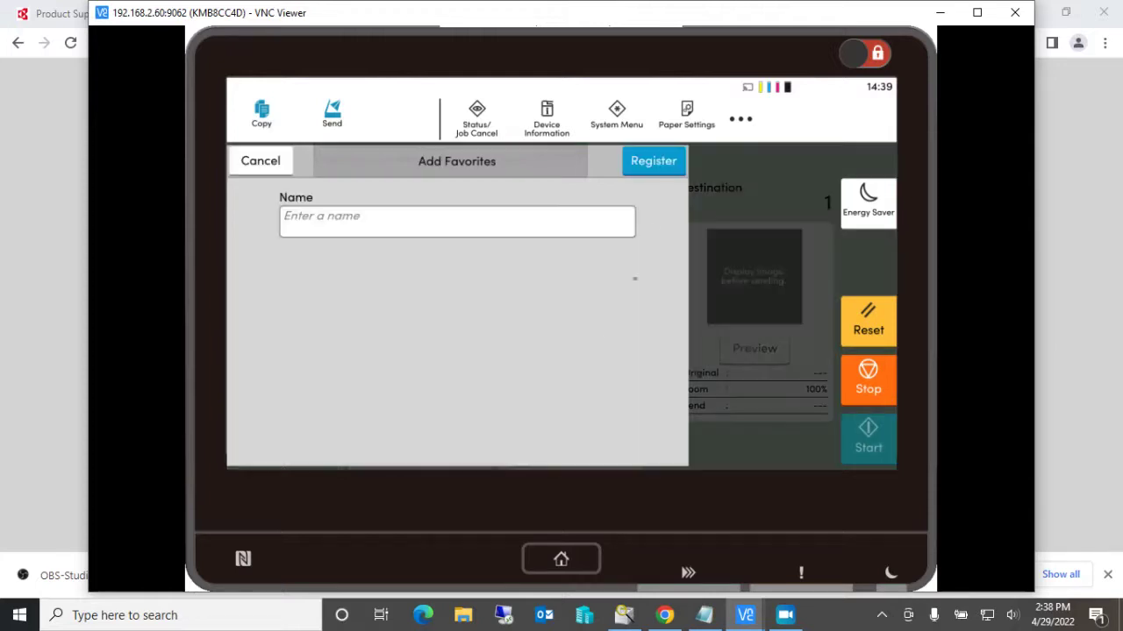
{"action": "left_click", "coordinate": [429, 223]}
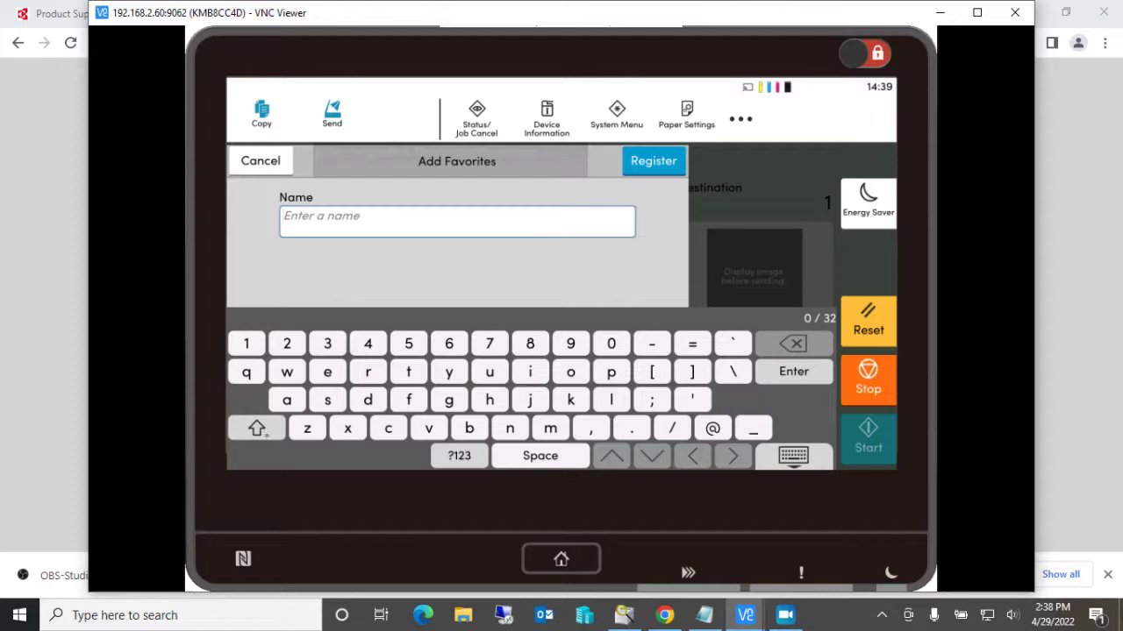
{"action": "left_click", "coordinate": [256, 428]}
{"action": "left_click", "coordinate": [468, 428]}
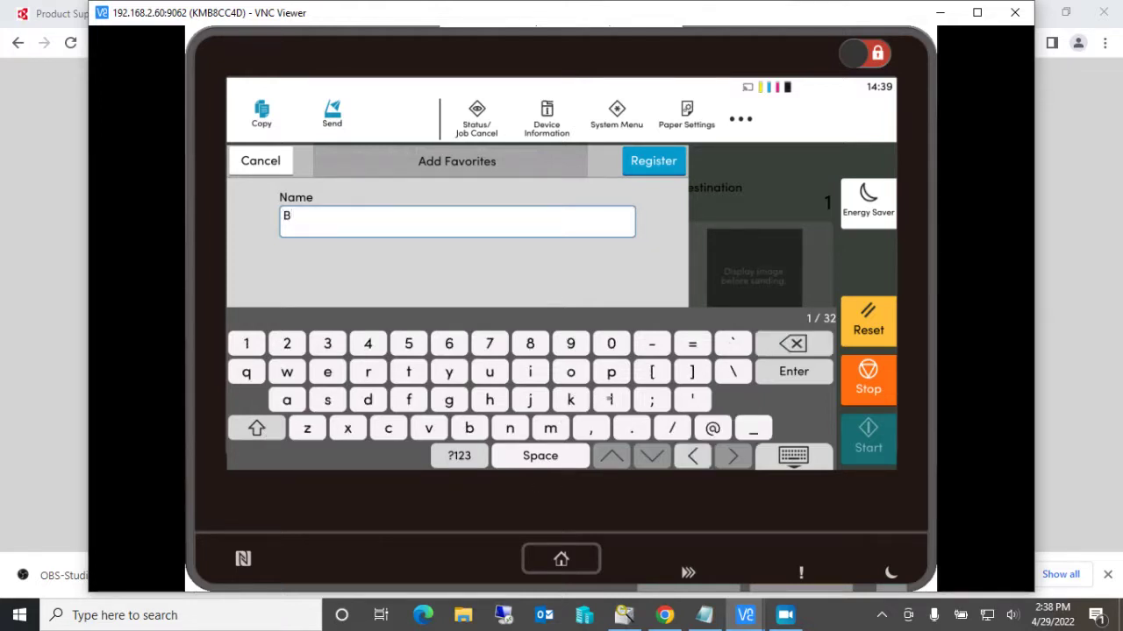
{"action": "left_click", "coordinate": [598, 399]}
{"action": "left_click", "coordinate": [287, 400]}
{"action": "left_click", "coordinate": [509, 428]}
{"action": "left_click", "coordinate": [570, 400]}
- Complete the favorite's name as 'Blank page skip'
{"action": "left_click", "coordinate": [533, 465]}
{"action": "left_click", "coordinate": [612, 372]}
{"action": "left_click", "coordinate": [289, 402]}
{"action": "left_click", "coordinate": [449, 400]}
{"action": "left_click", "coordinate": [331, 373]}
{"action": "left_click", "coordinate": [530, 465]}
{"action": "left_click", "coordinate": [329, 400]}
{"action": "left_click", "coordinate": [570, 400]}
{"action": "left_click", "coordinate": [530, 372]}
{"action": "left_click", "coordinate": [611, 372]}
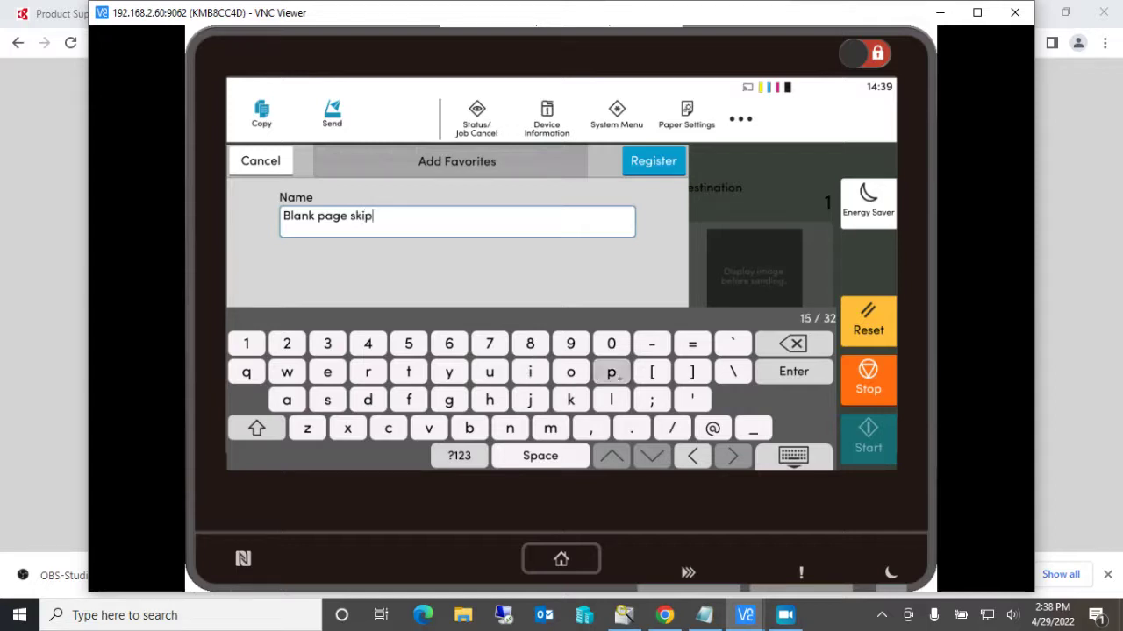
- Register Blank page skip with a home-screen tile, then reset send settings and go Home
{"action": "left_click", "coordinate": [659, 165]}
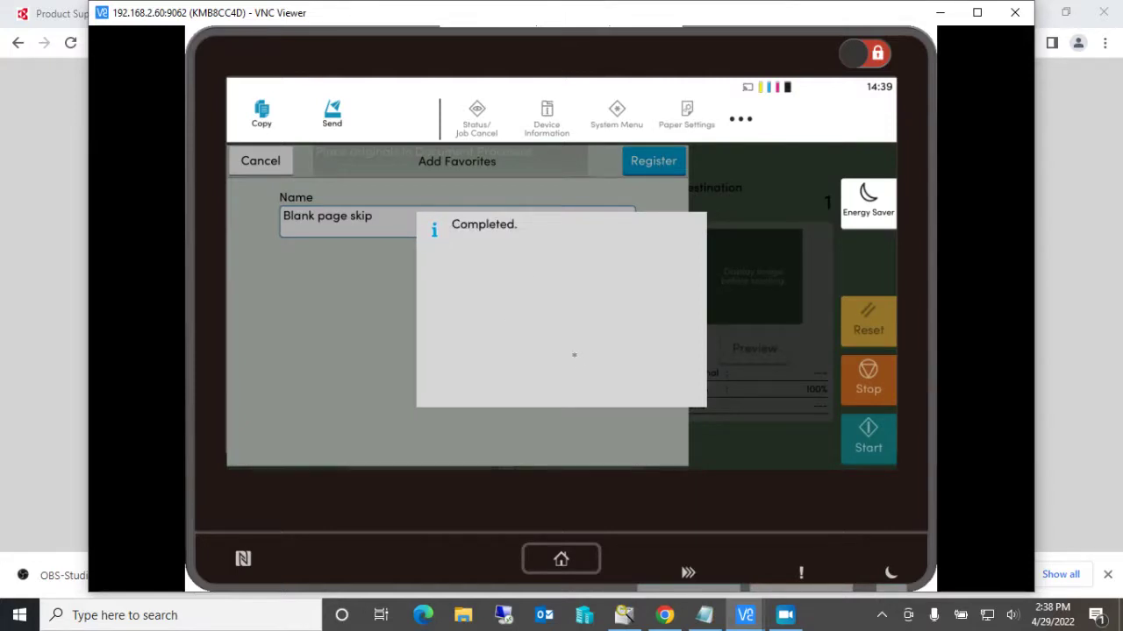
{"action": "left_click", "coordinate": [623, 379]}
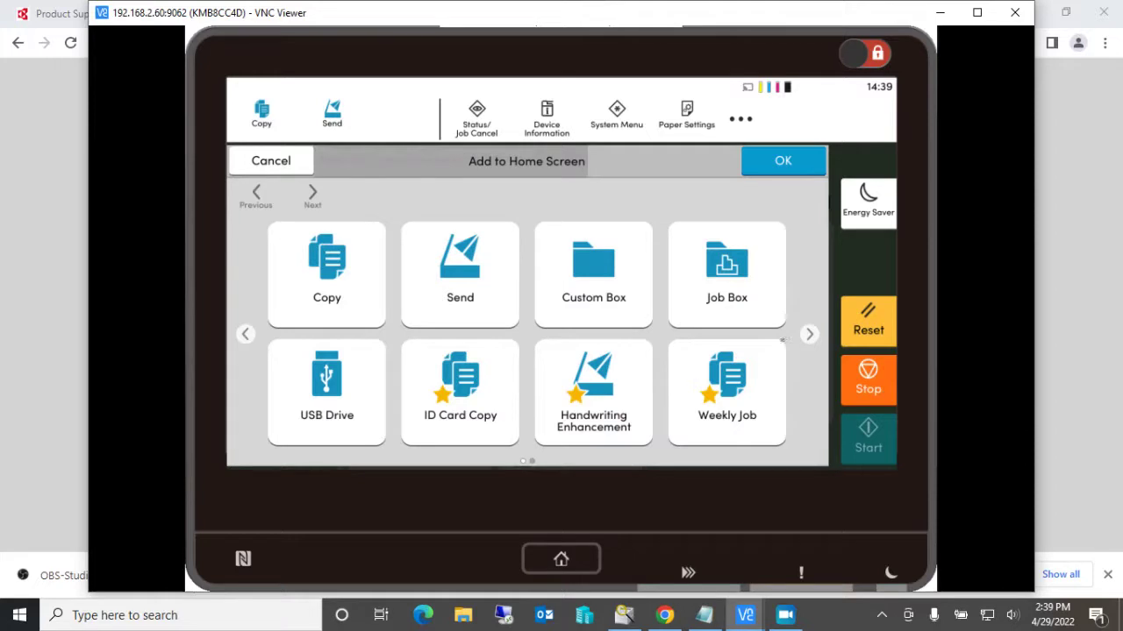
{"action": "left_click", "coordinate": [786, 171]}
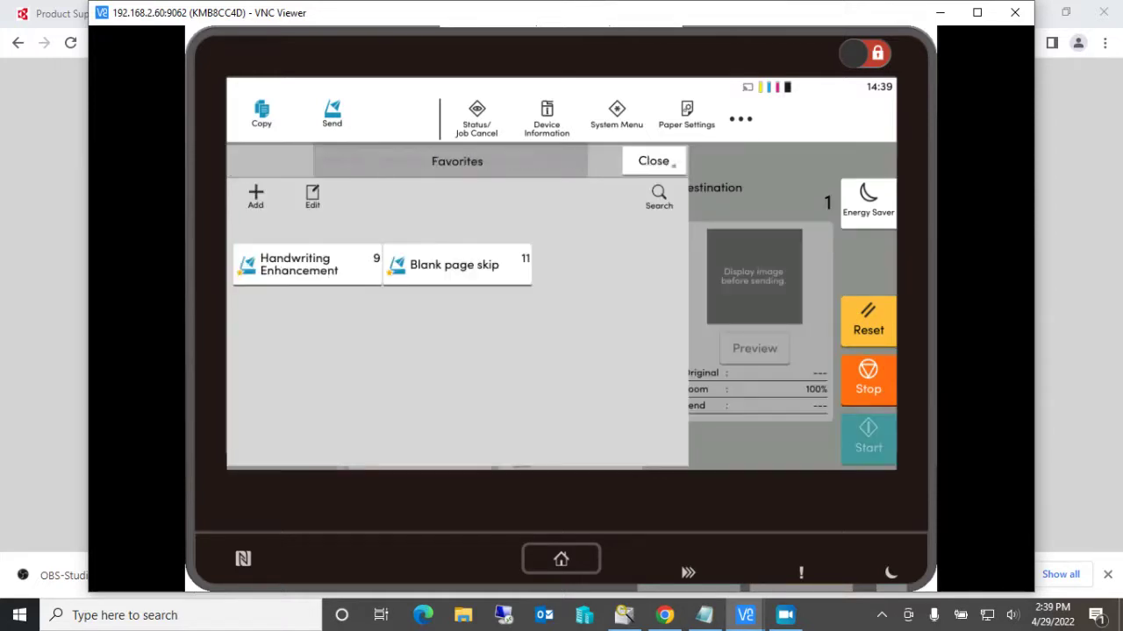
{"action": "left_click", "coordinate": [659, 162]}
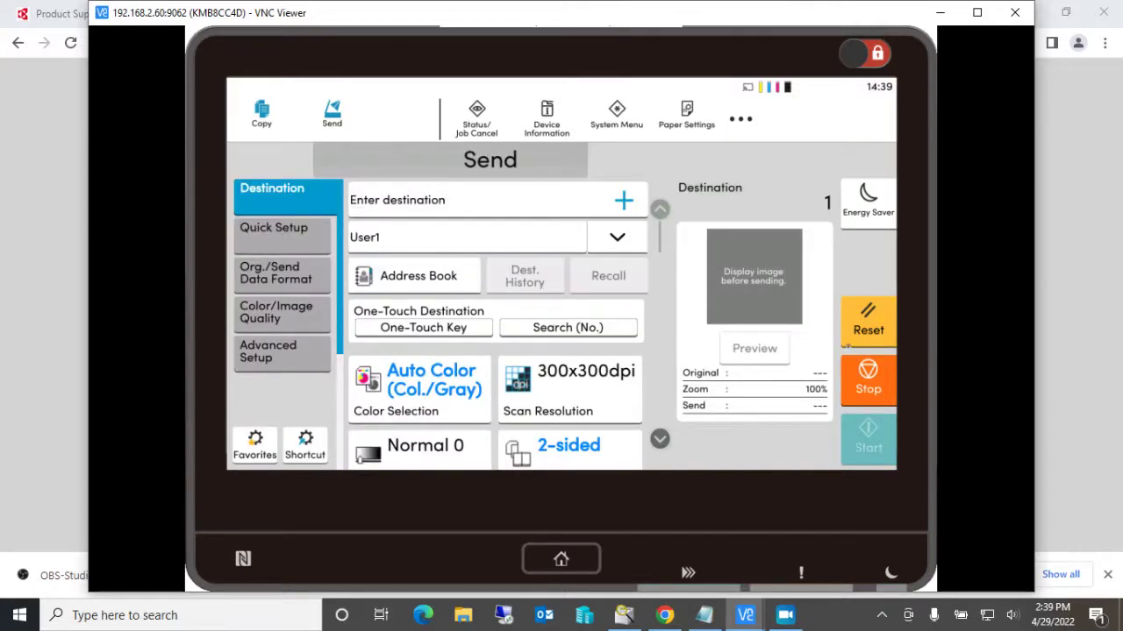
{"action": "left_click", "coordinate": [868, 321]}
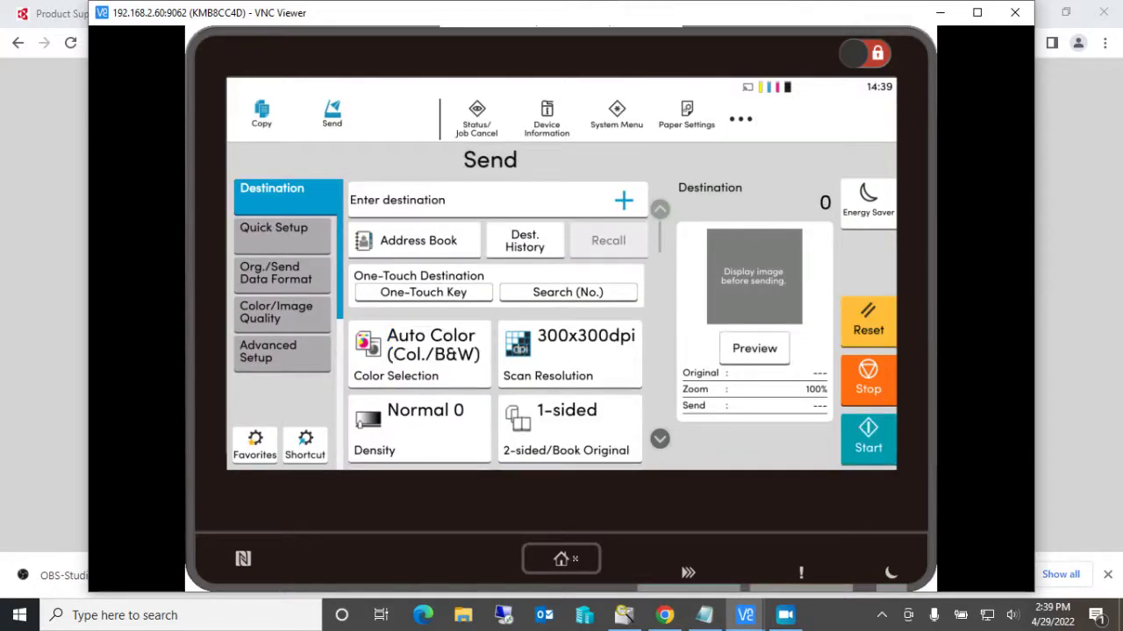
{"action": "left_click", "coordinate": [576, 559]}
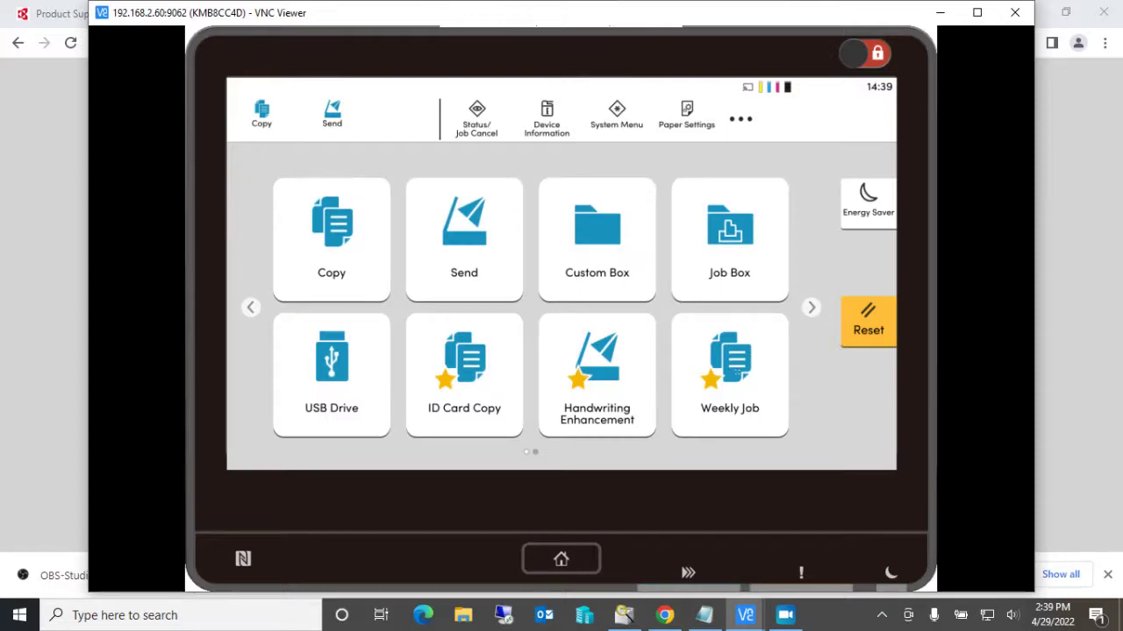
- Go to the next Home page and launch the Blank page skip tile
{"action": "left_click", "coordinate": [811, 308]}
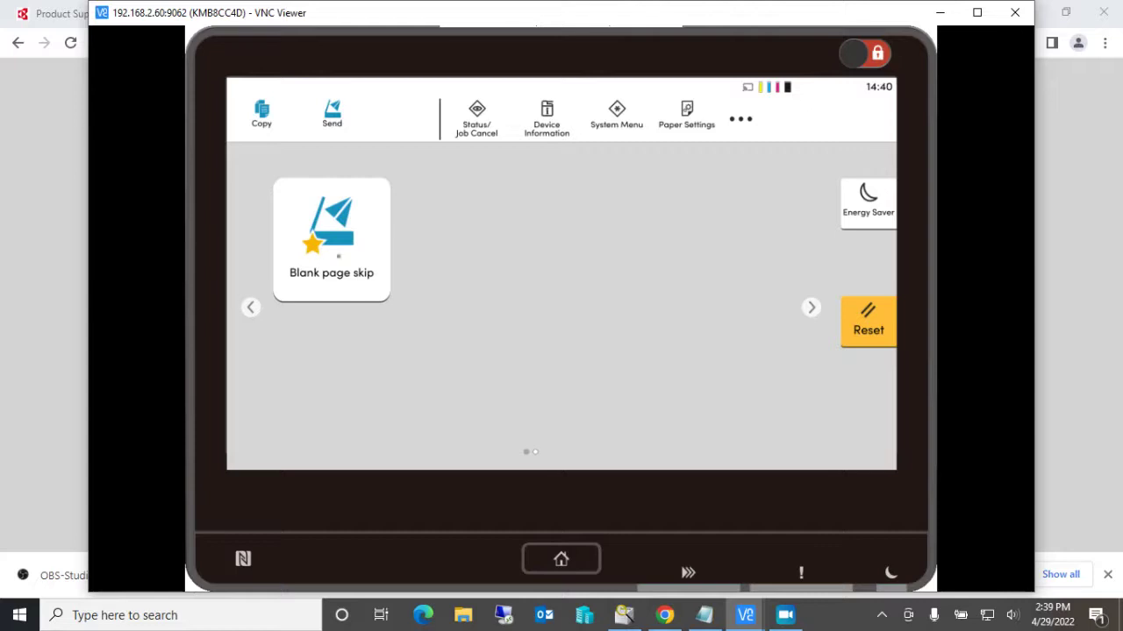
{"action": "left_click", "coordinate": [338, 255]}
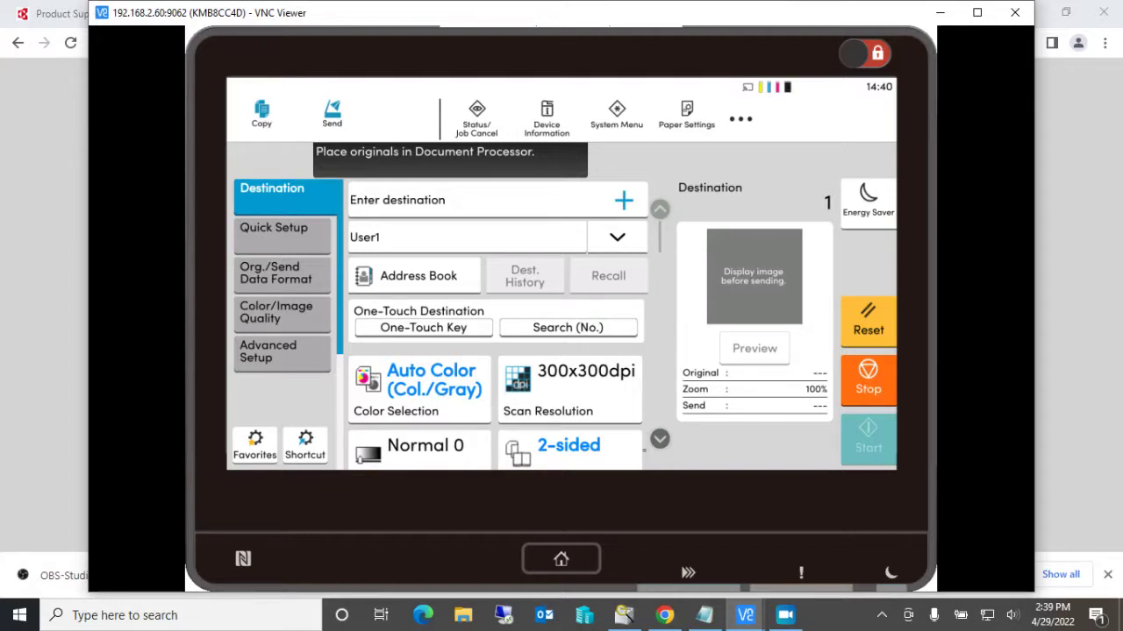
- Check Advanced Setup shows Skip Blank Page as Blank Pages Only, then reset the send settings
{"action": "left_click", "coordinate": [659, 438]}
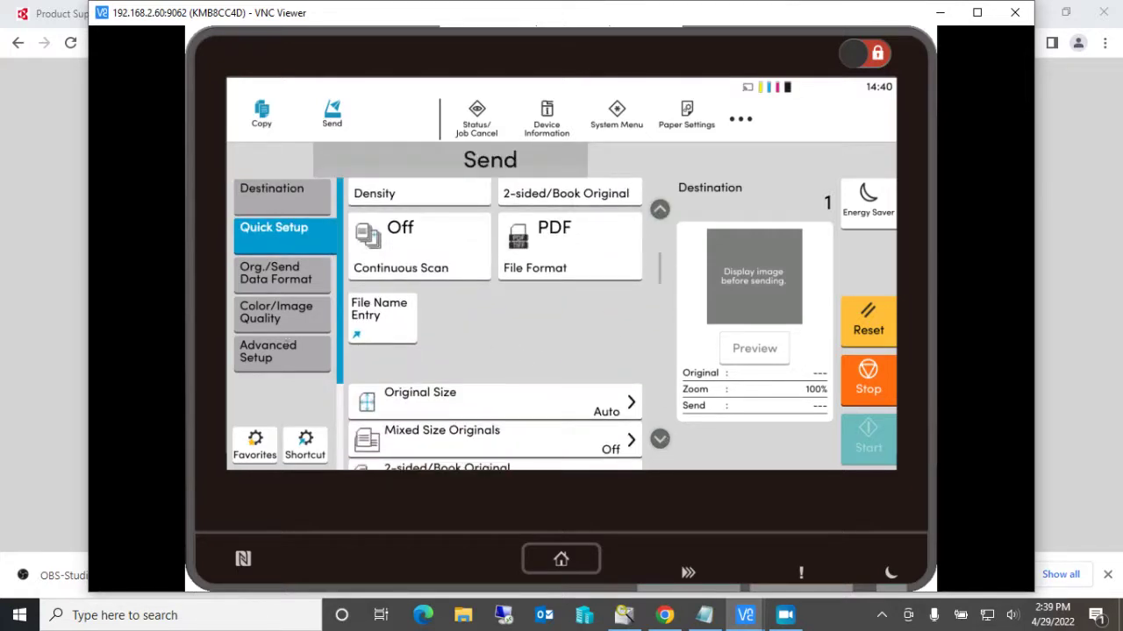
{"action": "left_click", "coordinate": [275, 355]}
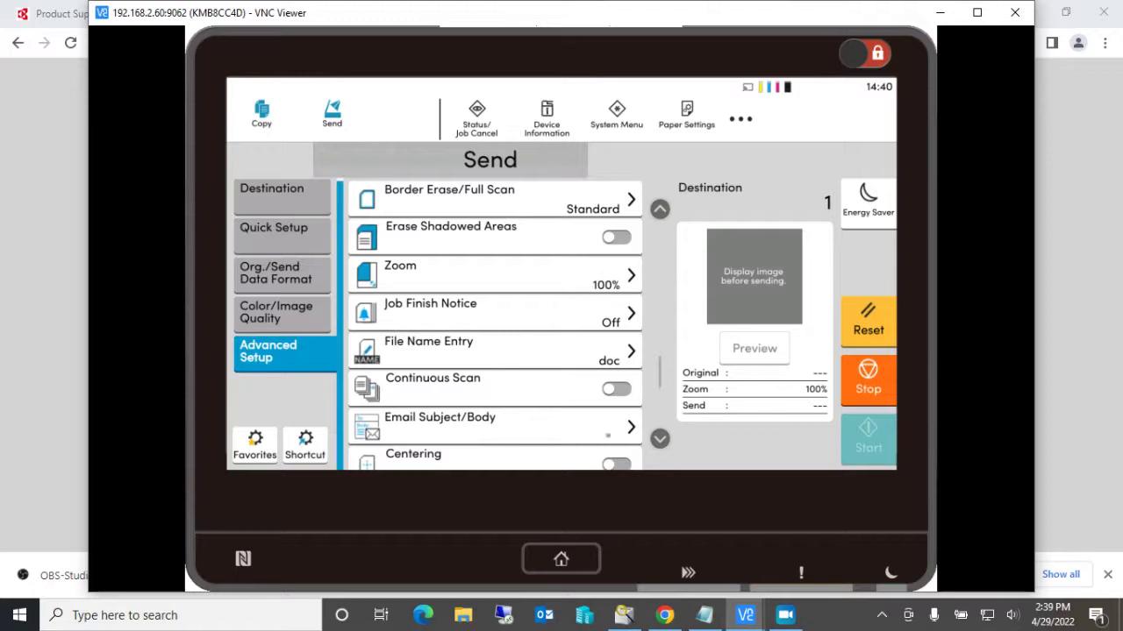
{"action": "left_click", "coordinate": [660, 439]}
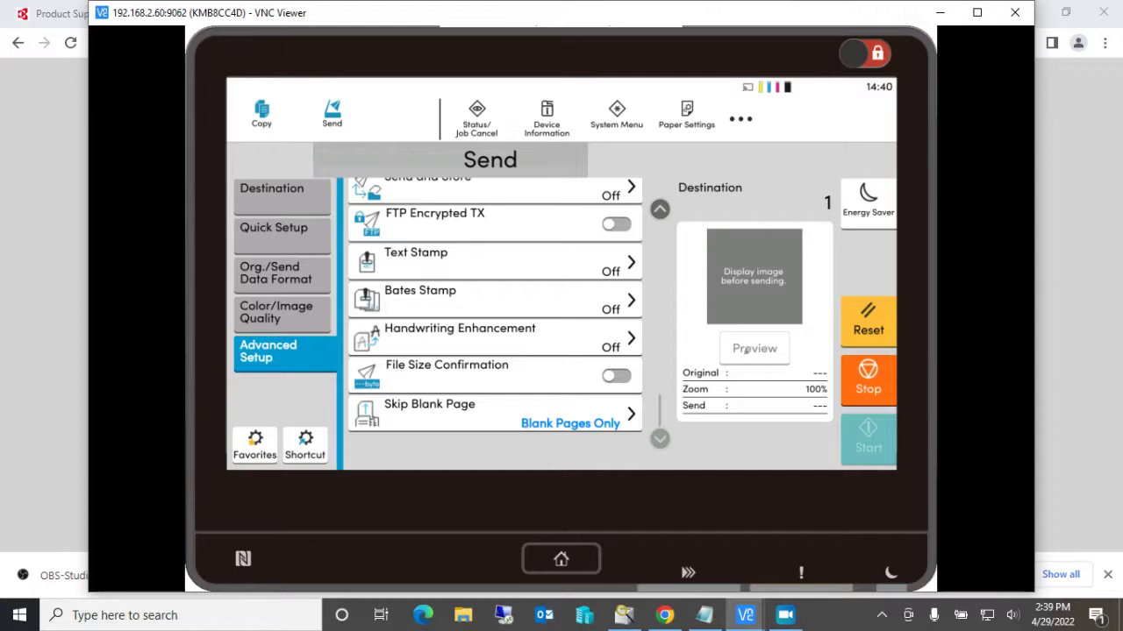
{"action": "left_click", "coordinate": [867, 321]}
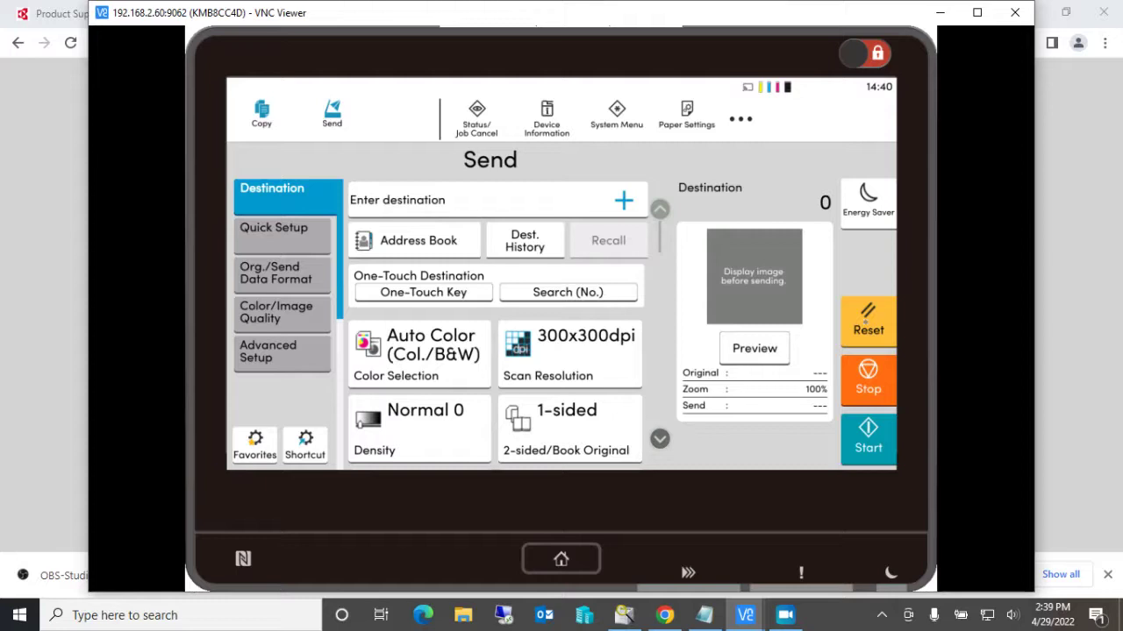
- Return to the Kyocera home screen page holding the Blank page skip shortcut
{"action": "left_click", "coordinate": [562, 559]}
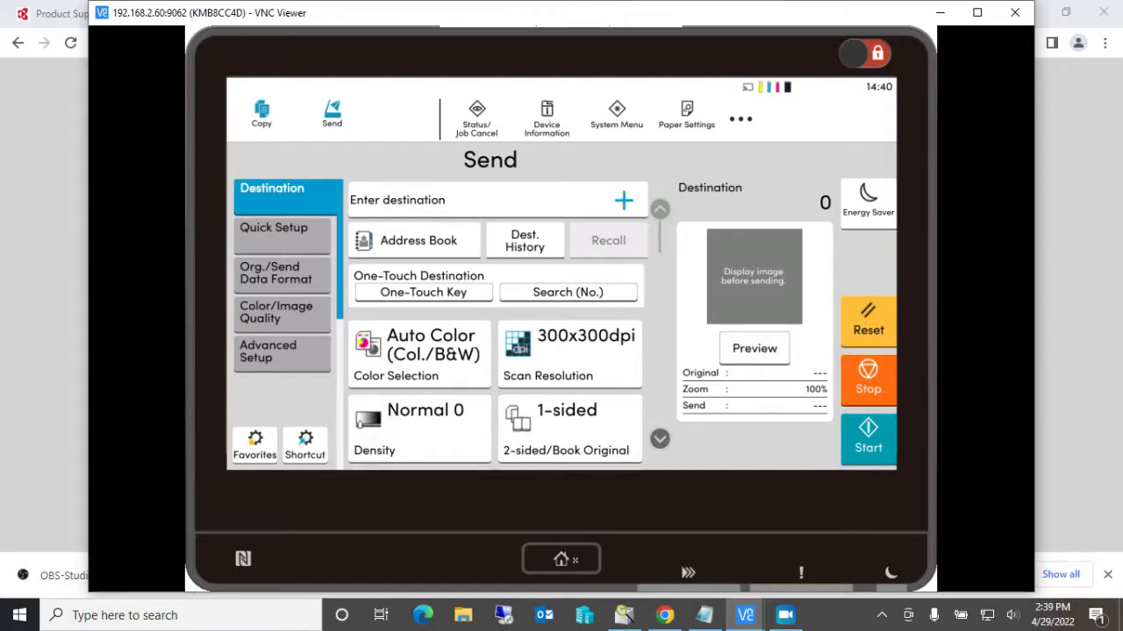